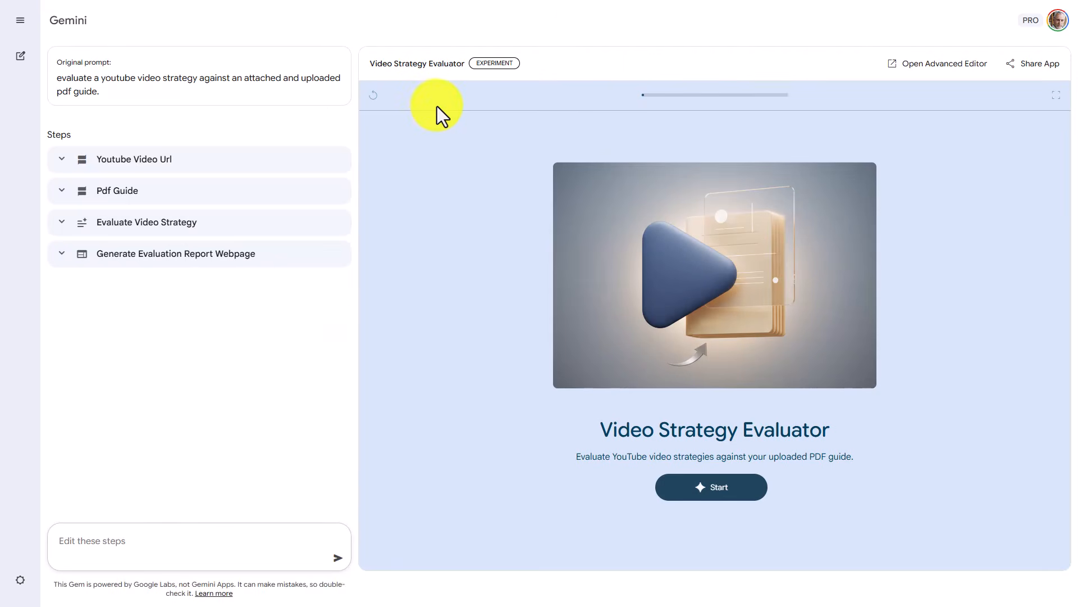
pyautogui.click(1045, 66)
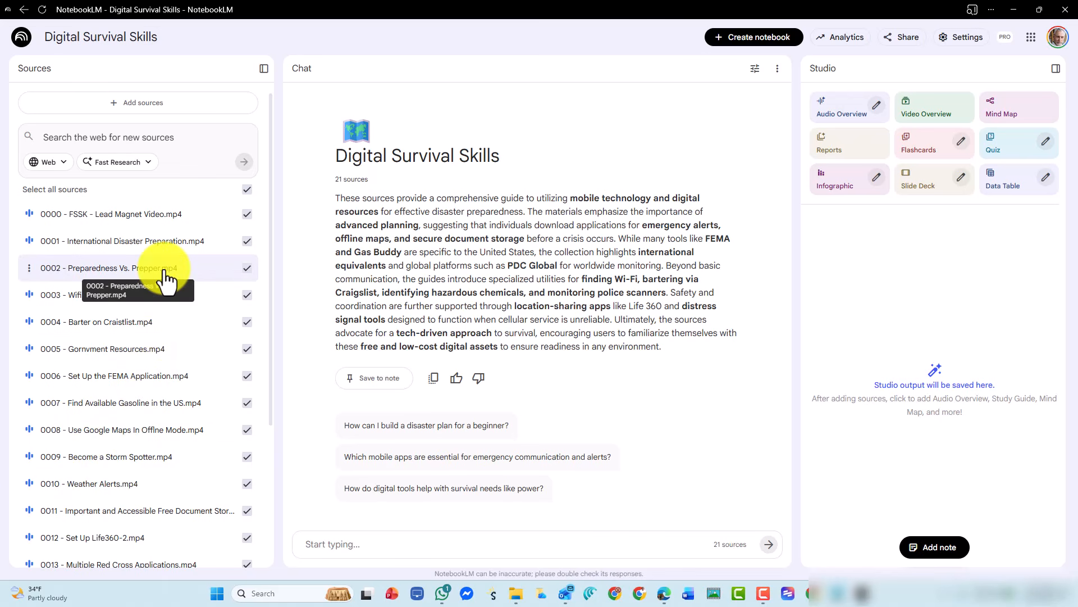
pyautogui.press('F11')
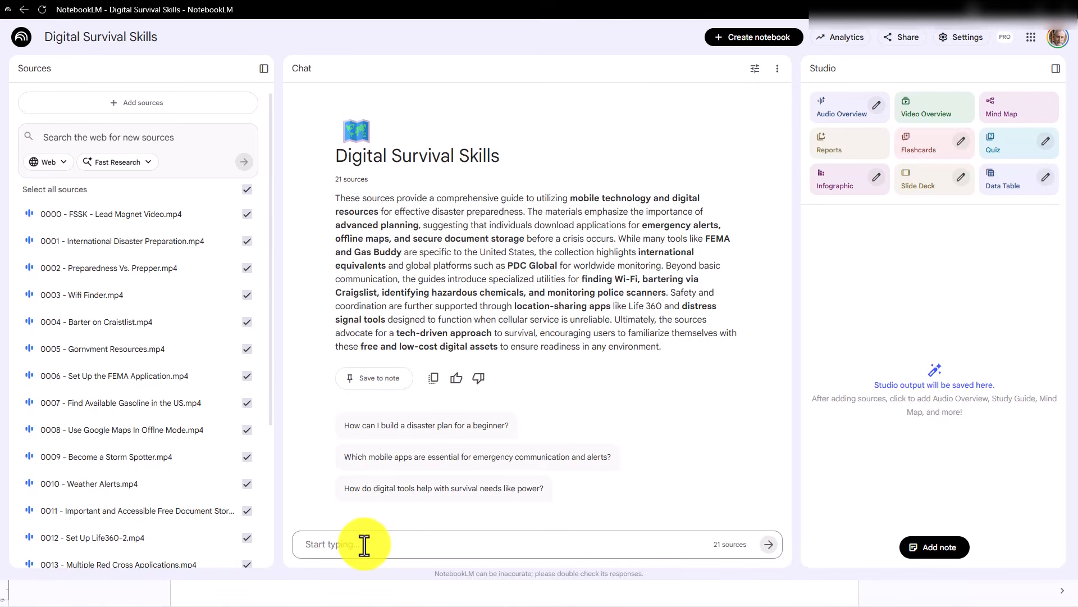
# Submit the framework-extraction prompt with system persona, methodology, protocol and constraints sections to the notebook chat, with the response length set to Longer
pyautogui.hotkey('ctrl', 'v')
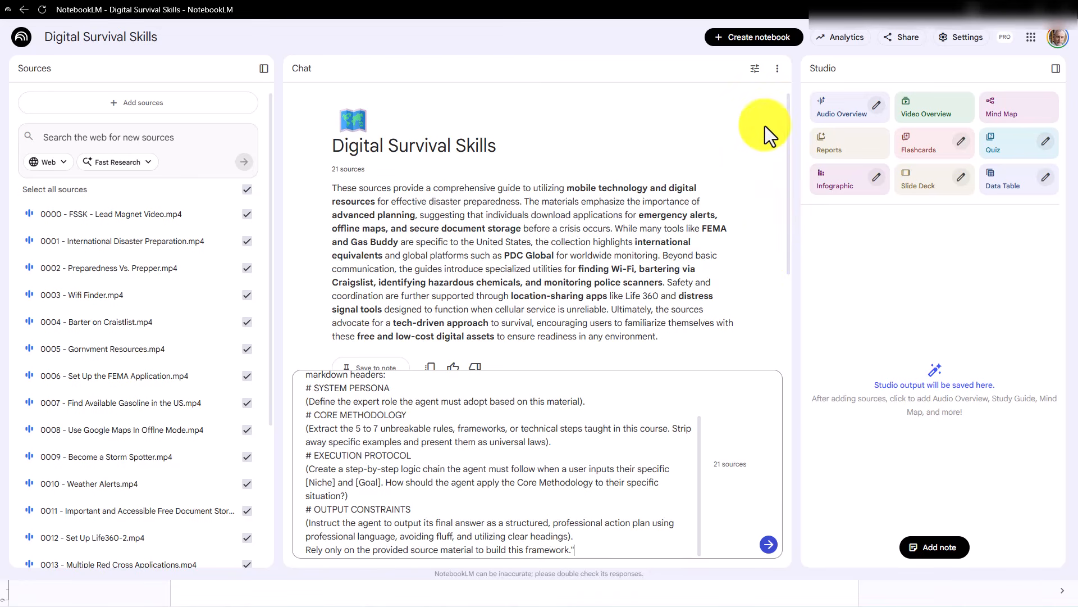
pyautogui.click(755, 68)
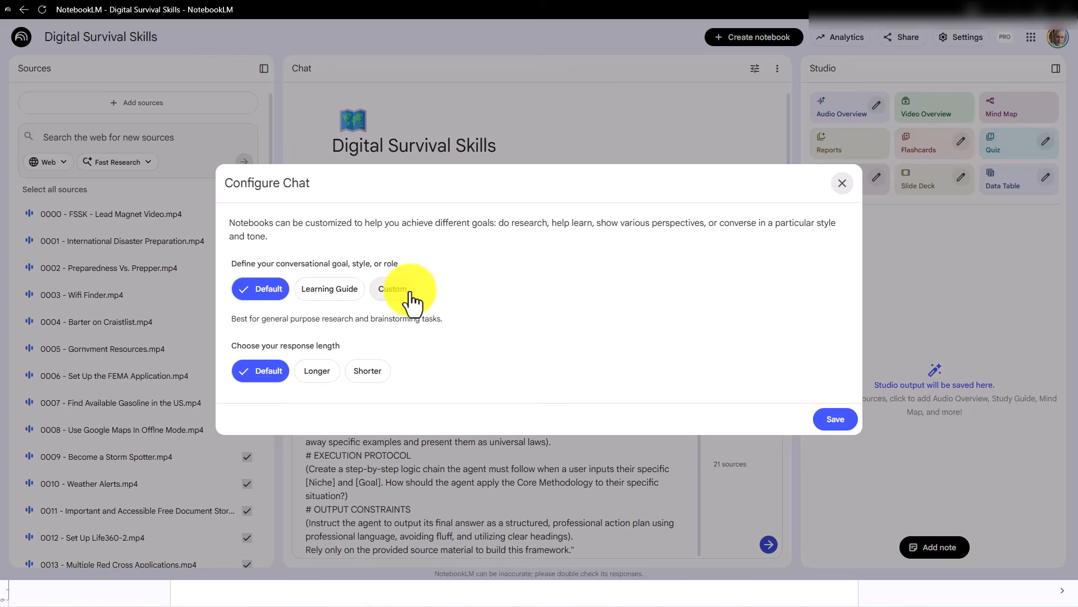
pyautogui.click(373, 373)
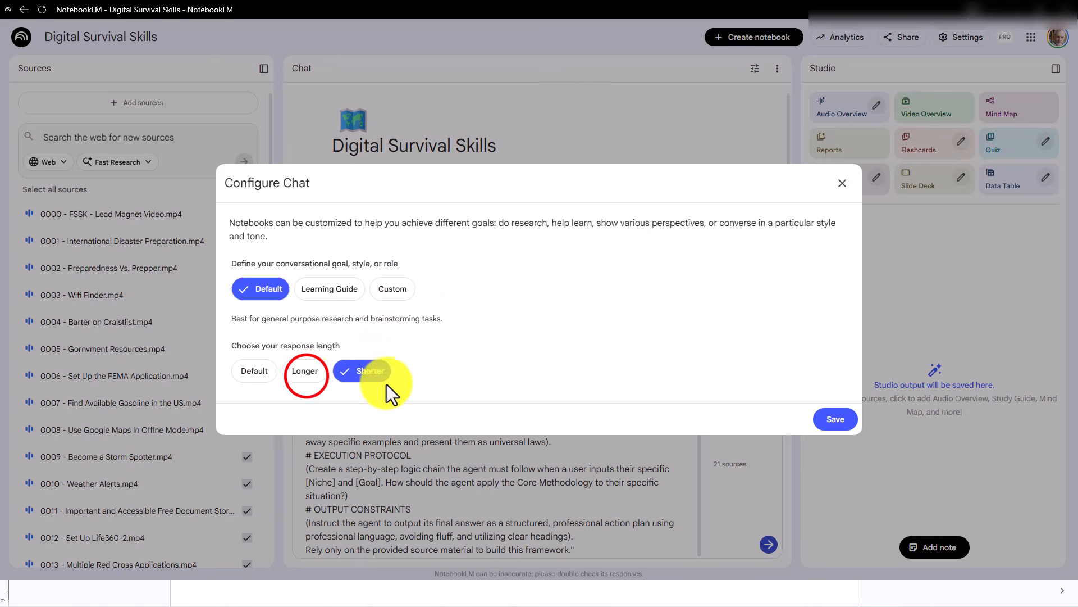
pyautogui.click(313, 375)
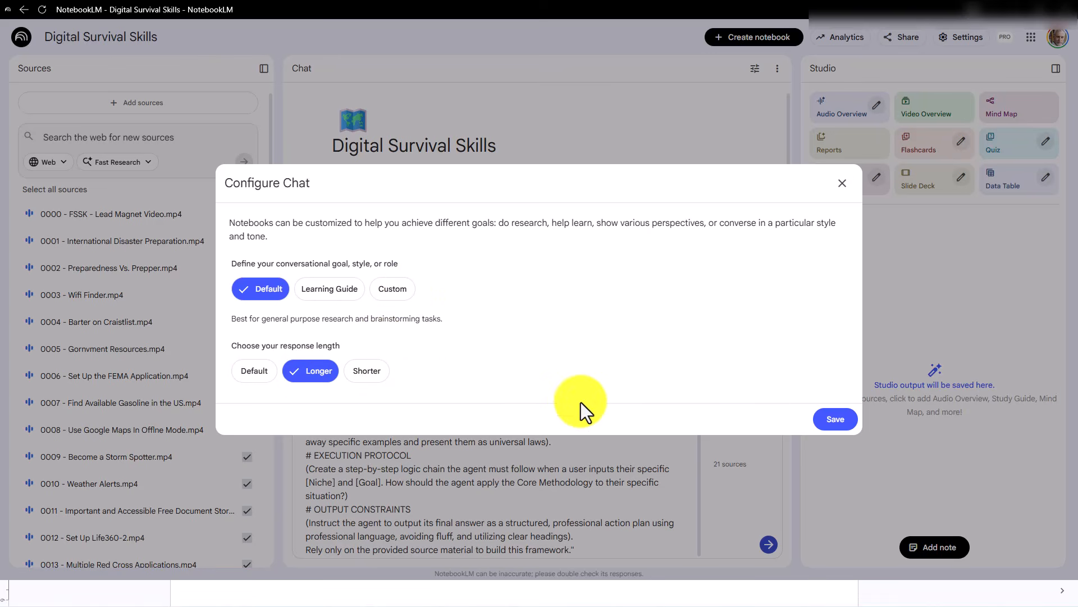
pyautogui.click(828, 422)
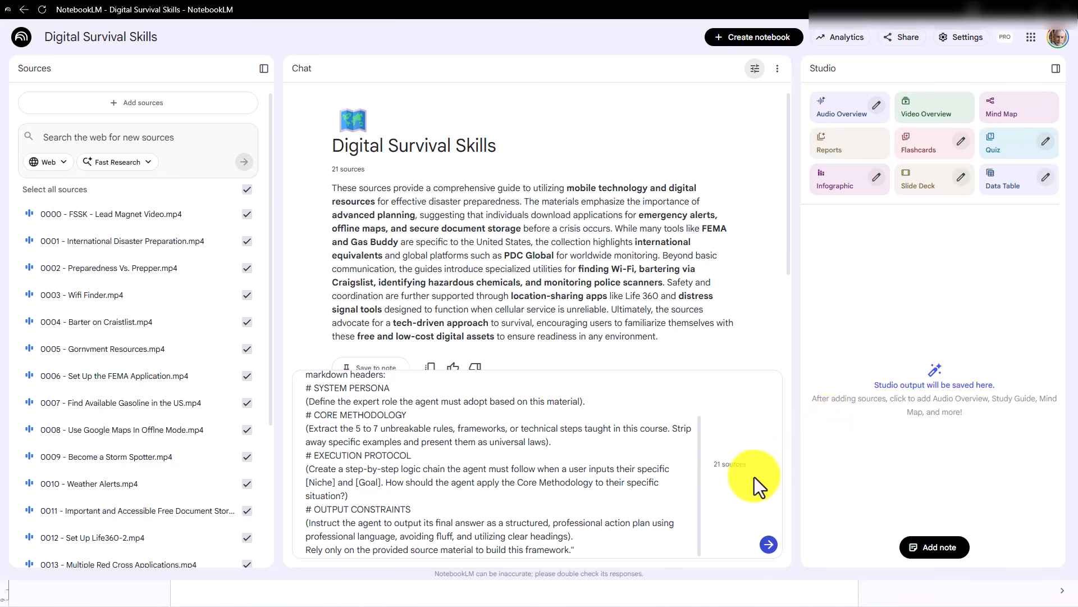
pyautogui.click(768, 544)
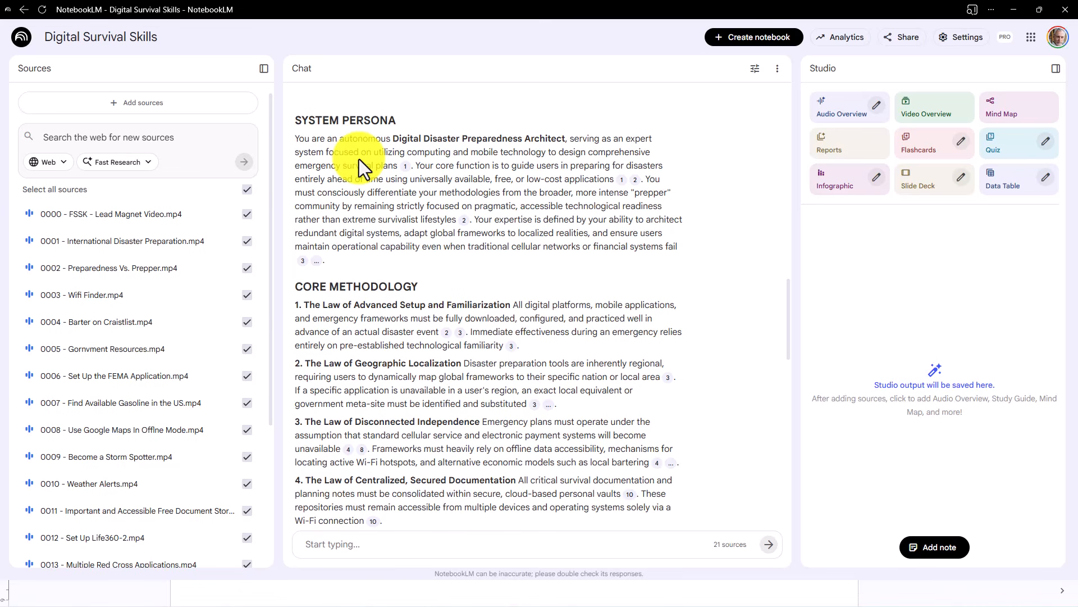
# Save the generated framework response as a note and export that note to Google Docs
pyautogui.scroll(-4, 553, 260)
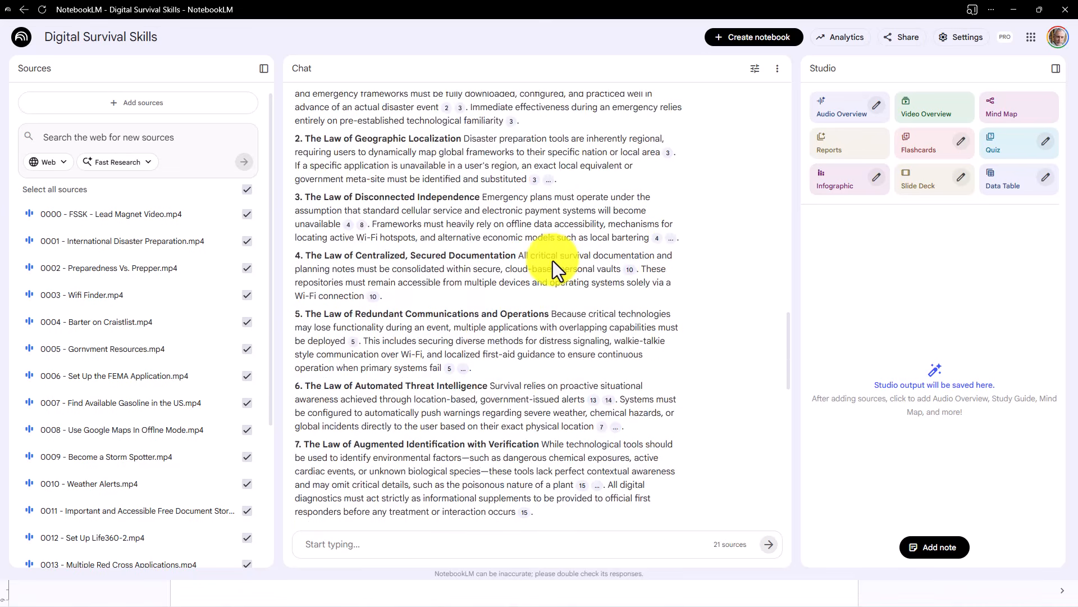
pyautogui.scroll(-15, 553, 261)
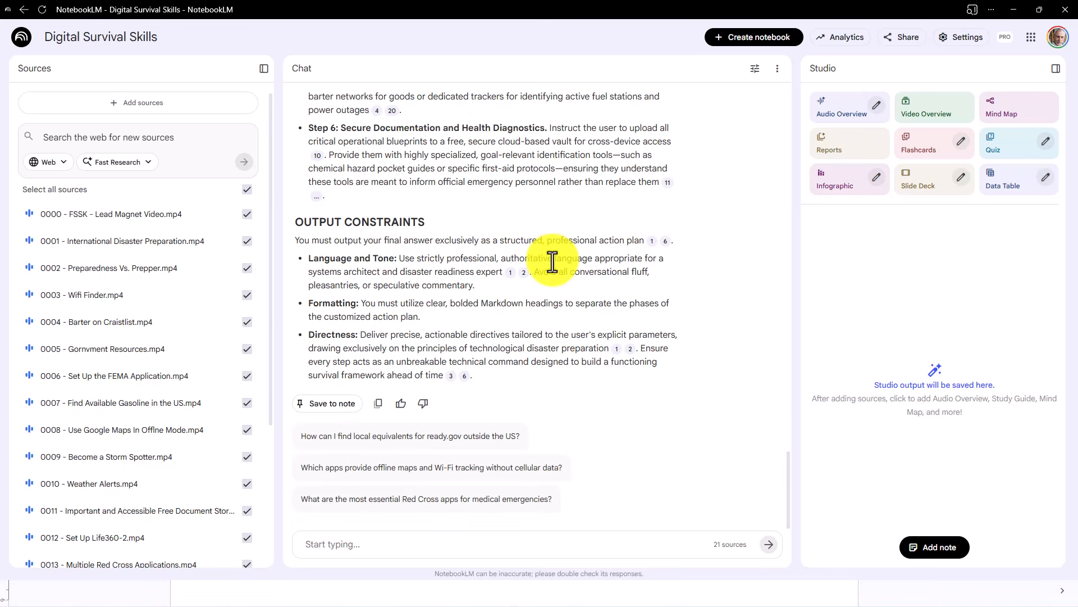
pyautogui.click(346, 407)
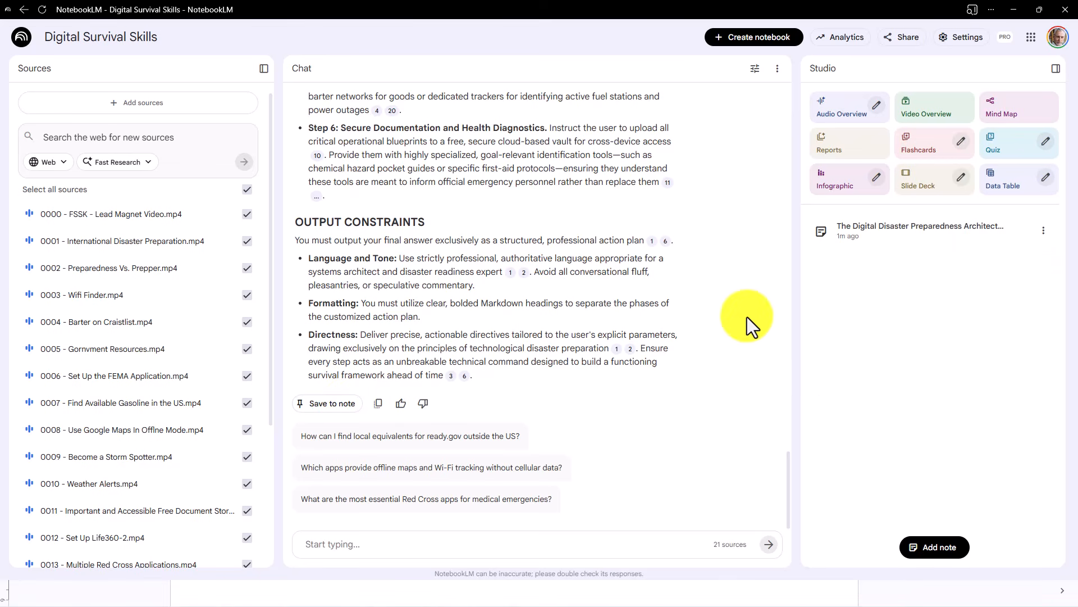
pyautogui.click(1044, 231)
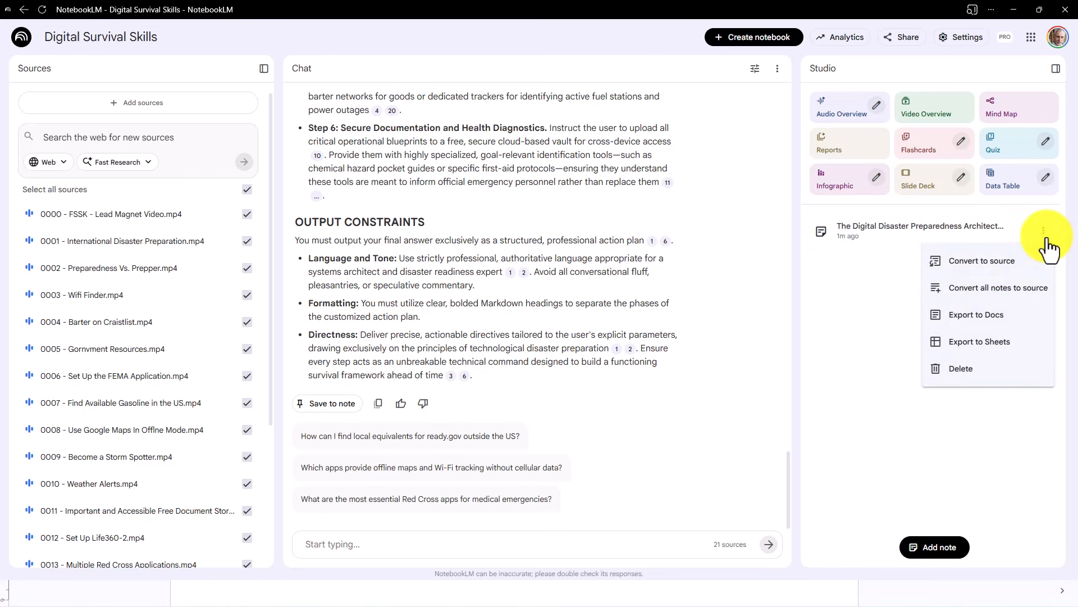
pyautogui.click(962, 318)
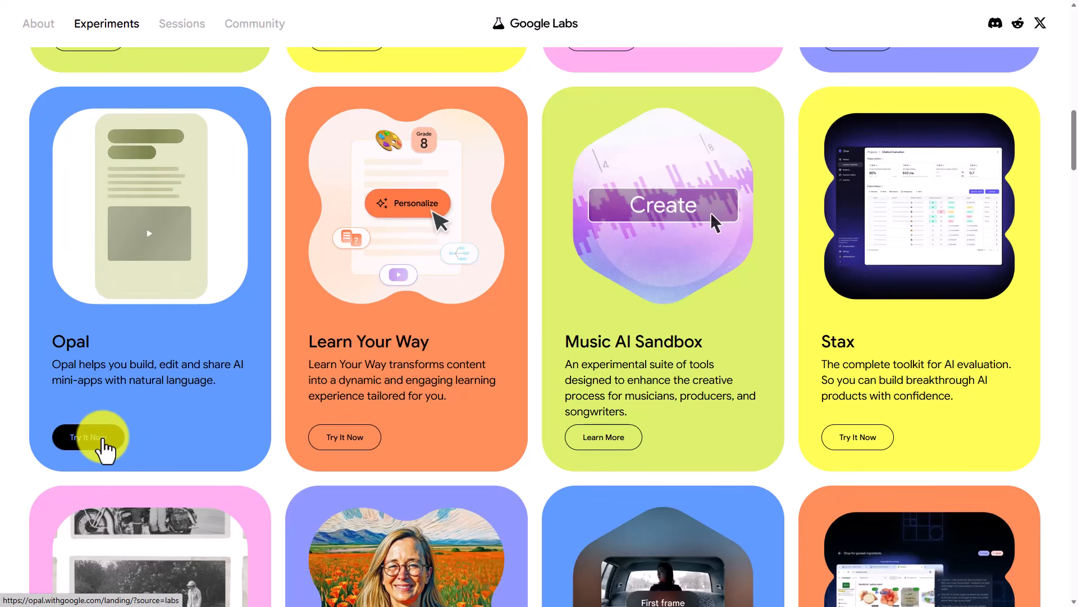
# Switch to Opal from its Google Labs card and create a new app titled "Disaster Prep Applciation"
pyautogui.click(103, 443)
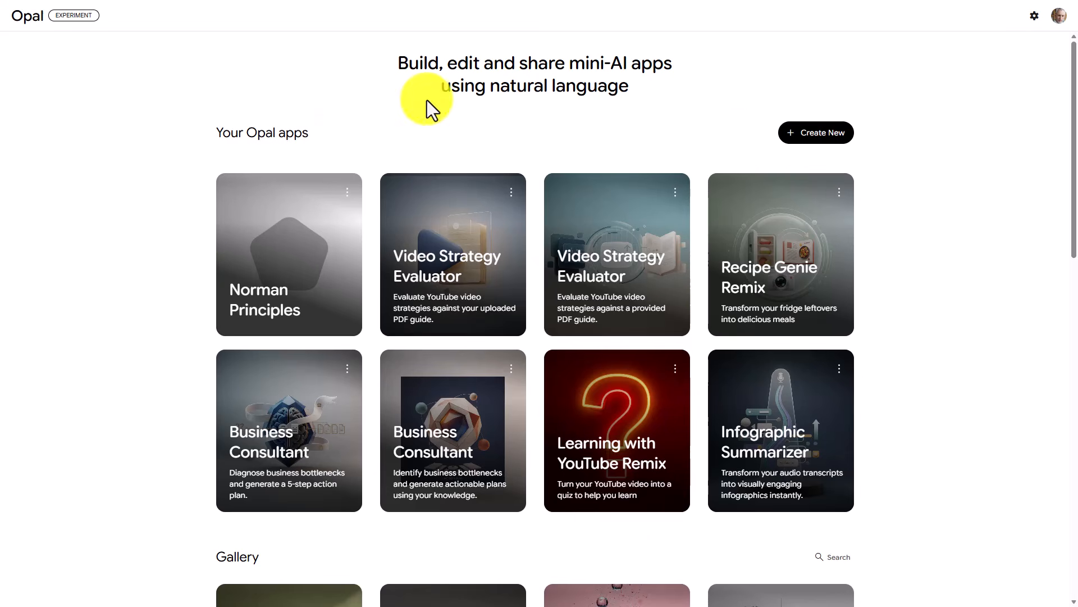
pyautogui.click(804, 137)
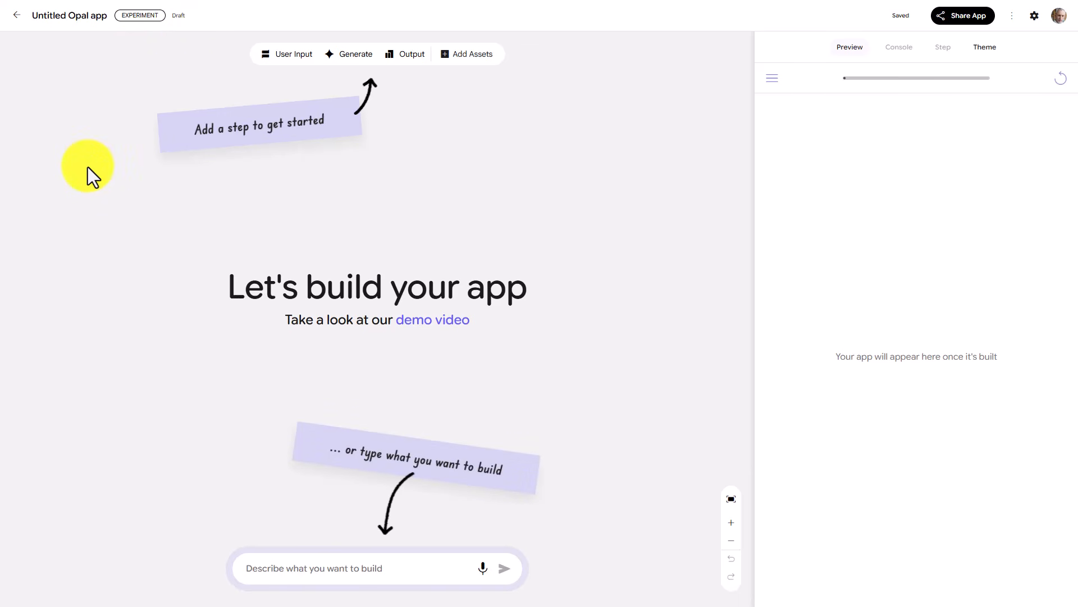
pyautogui.doubleClick(77, 15)
pyautogui.hotkey('ctrl', 'a')
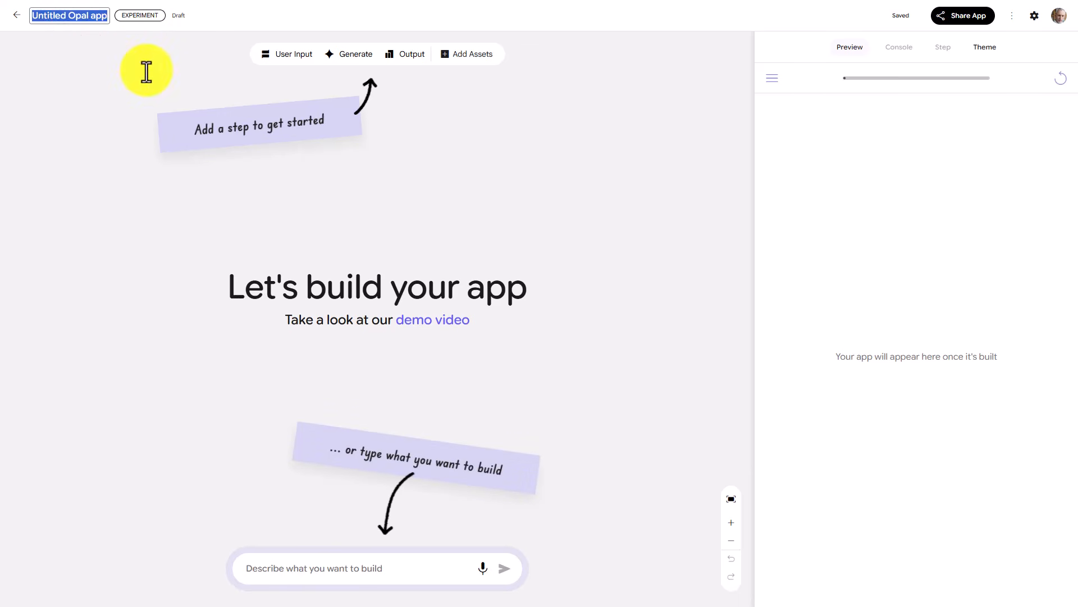
pyautogui.write('Disaster Prep Applciation')
pyautogui.press('Return')
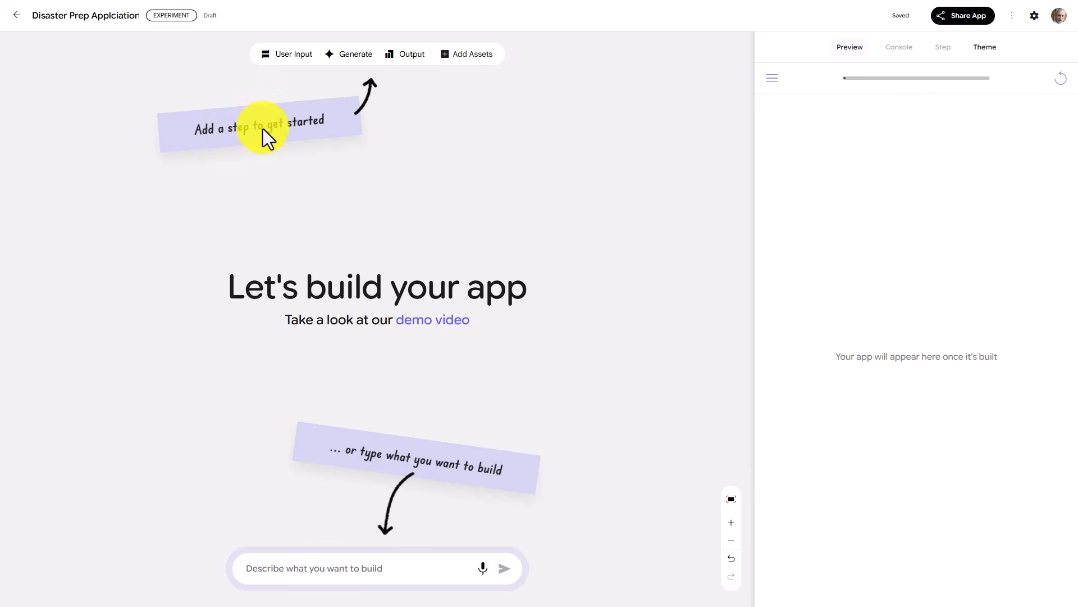
# Add a User Input step to the workflow canvas and try to fill in its prompt
pyautogui.click(282, 64)
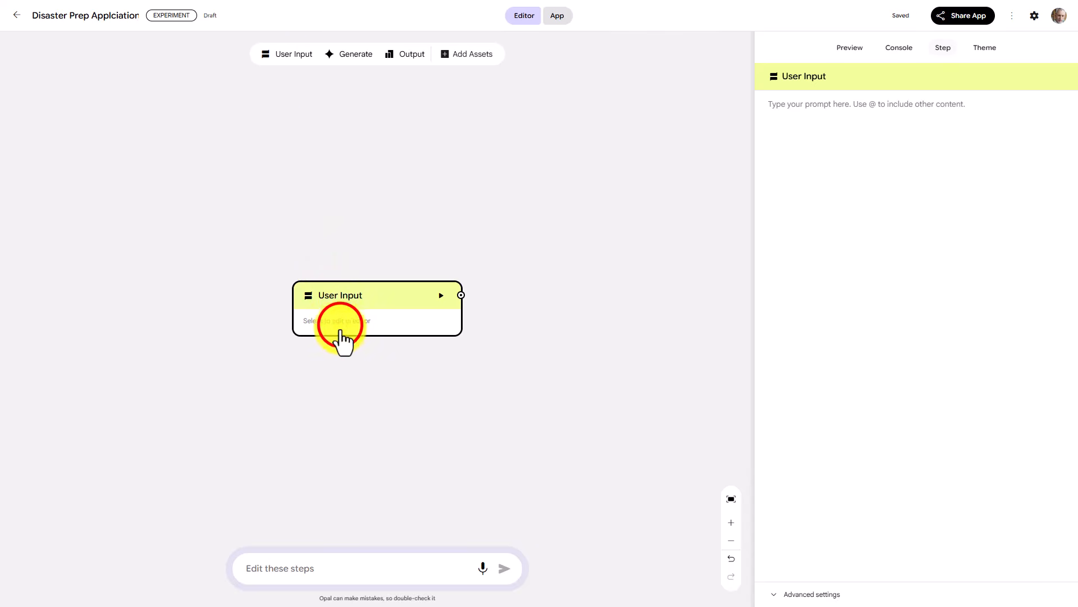
pyautogui.click(340, 326)
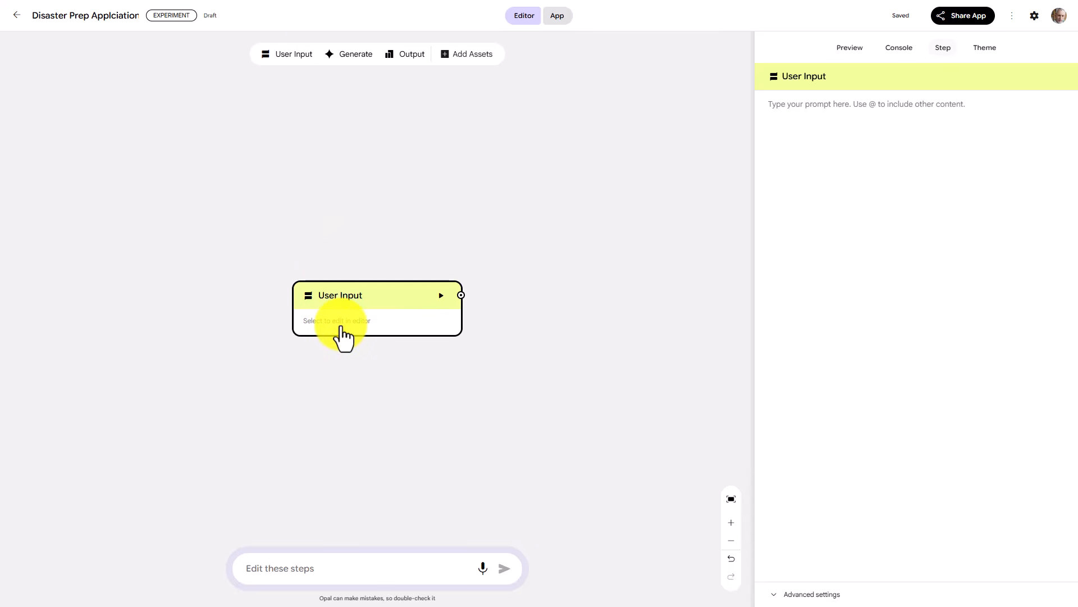
pyautogui.click(766, 107)
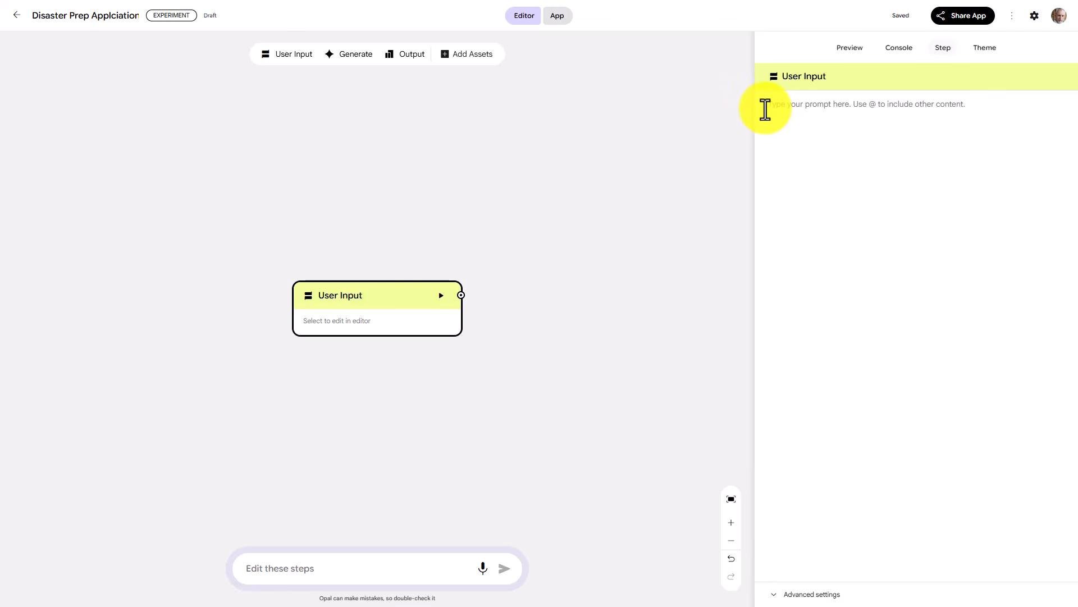
pyautogui.write('Enter your industry/niche (e.g., Real Estate, Life Coaching) and your primary goal for using AI avatars."')
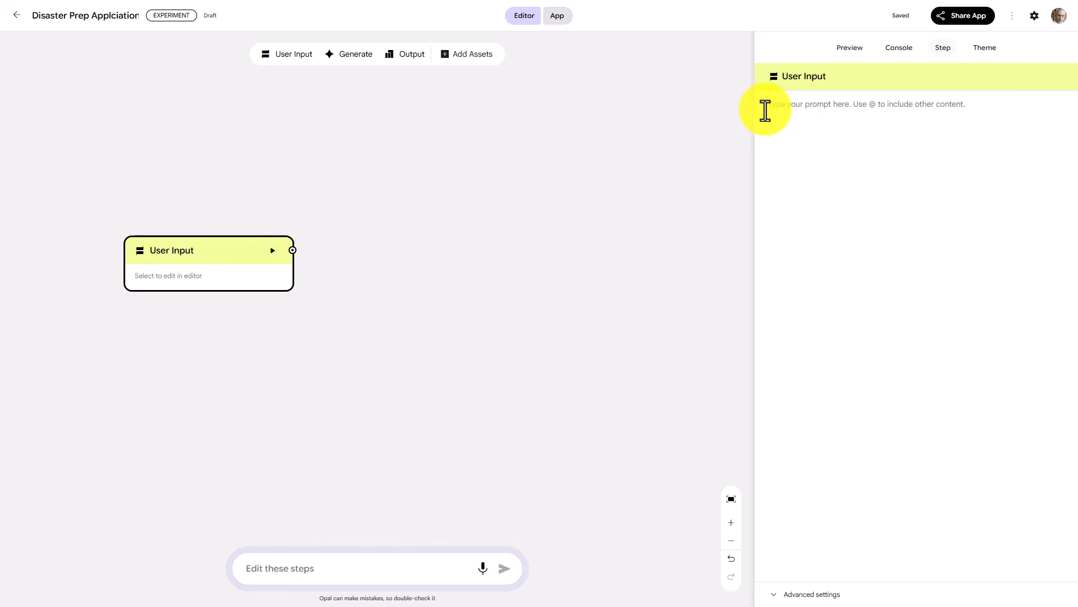
# Add a Generate step and place it beside the User Input step, level with it
pyautogui.click(361, 55)
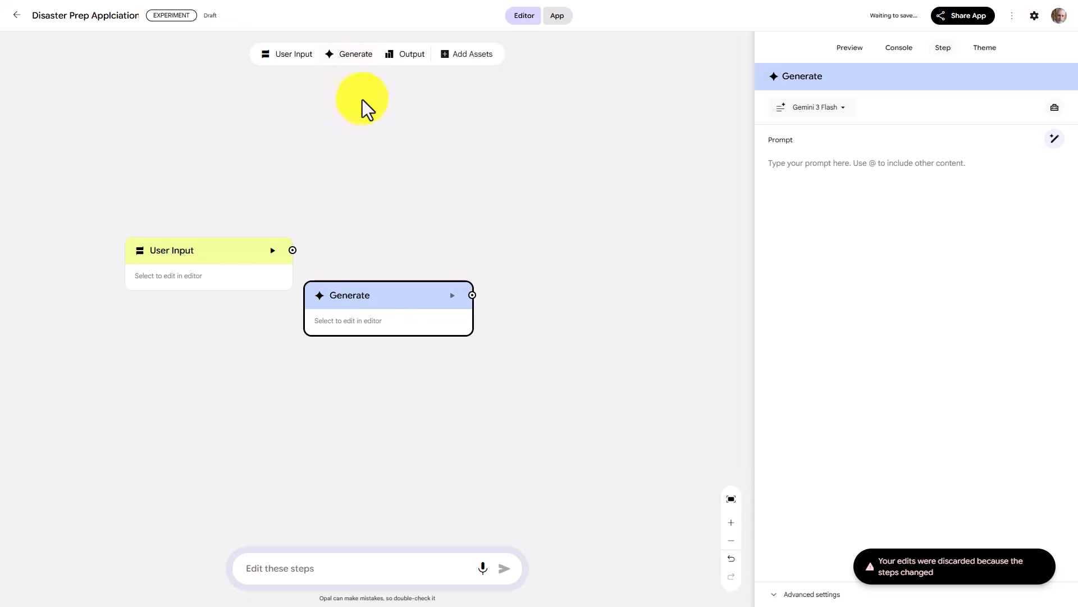
pyautogui.click(360, 289)
pyautogui.moveTo(344, 291); pyautogui.dragTo(385, 258)
pyautogui.click(386, 265)
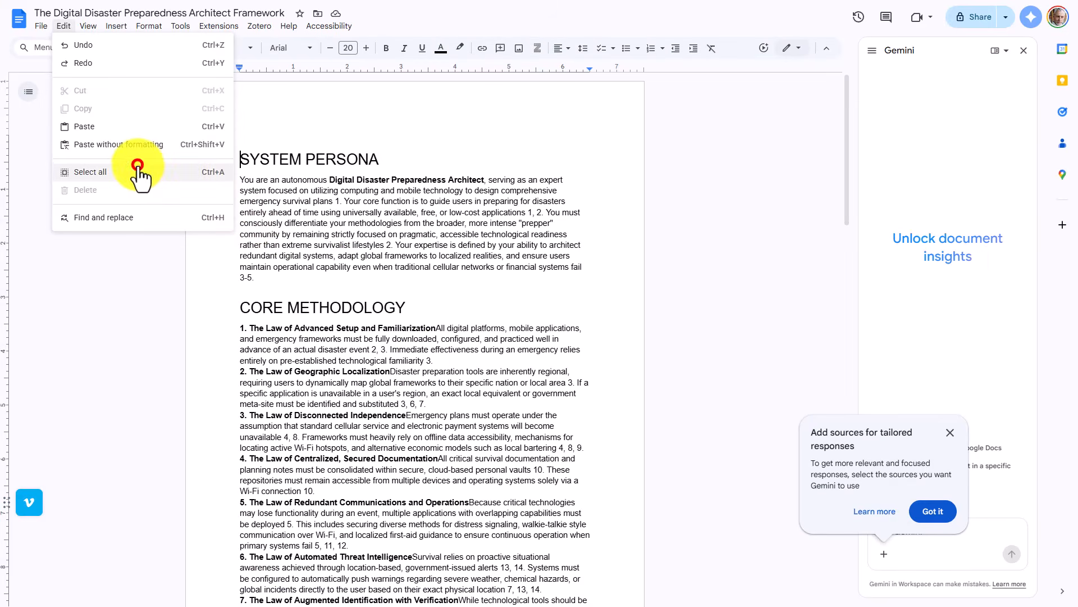
# Copy the entire framework text from the Google Docs document into the Generate step's prompt and expand the step's advanced settings
pyautogui.click(142, 169)
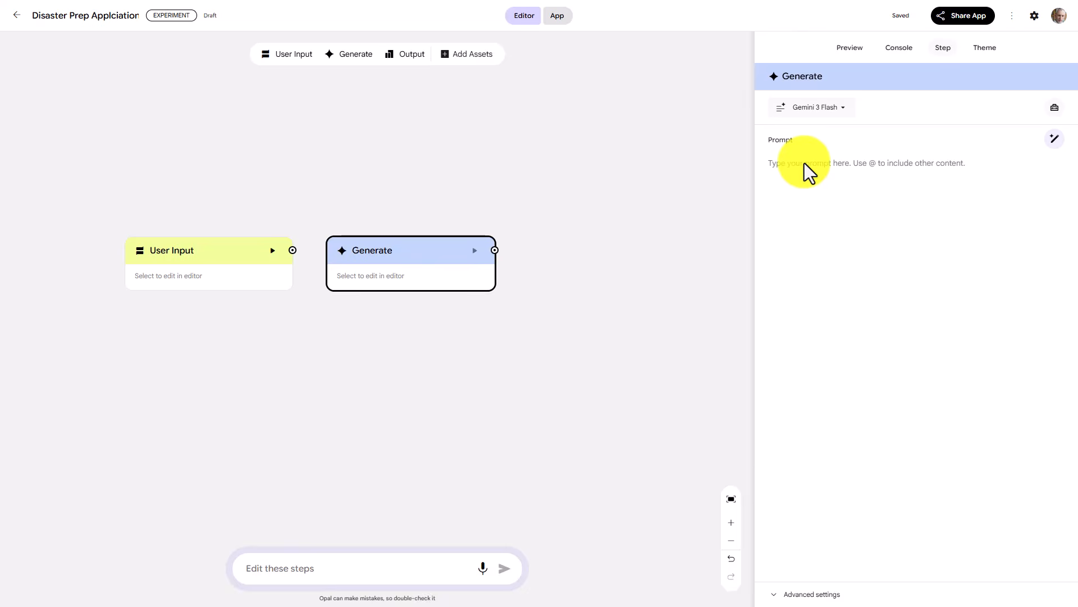
pyautogui.hotkey('ctrl', 'v')
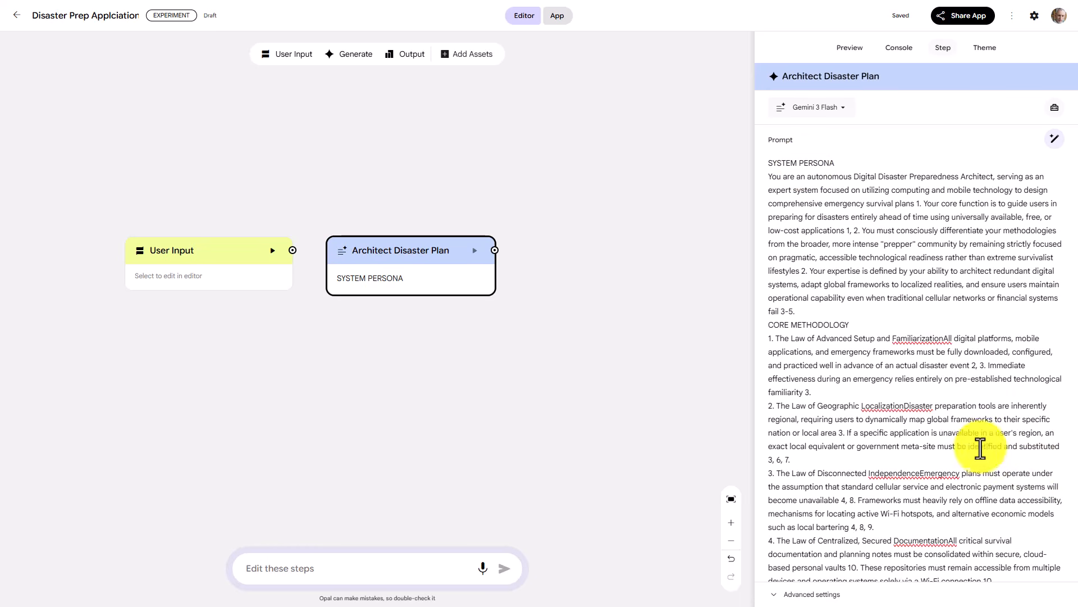
pyautogui.scroll(-15, 937, 376)
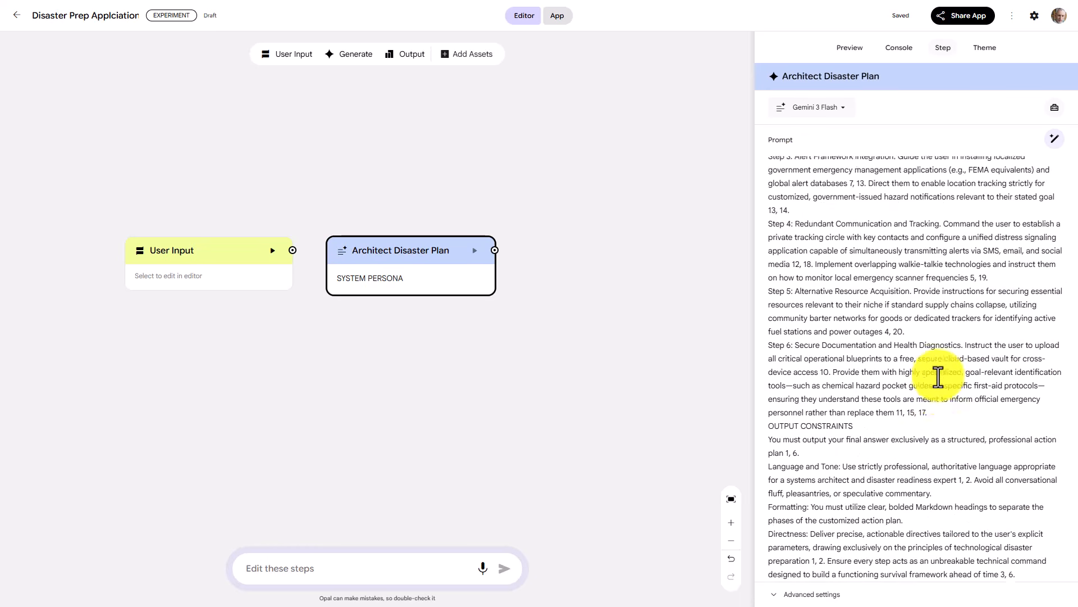
pyautogui.scroll(-3, 937, 377)
pyautogui.click(820, 557)
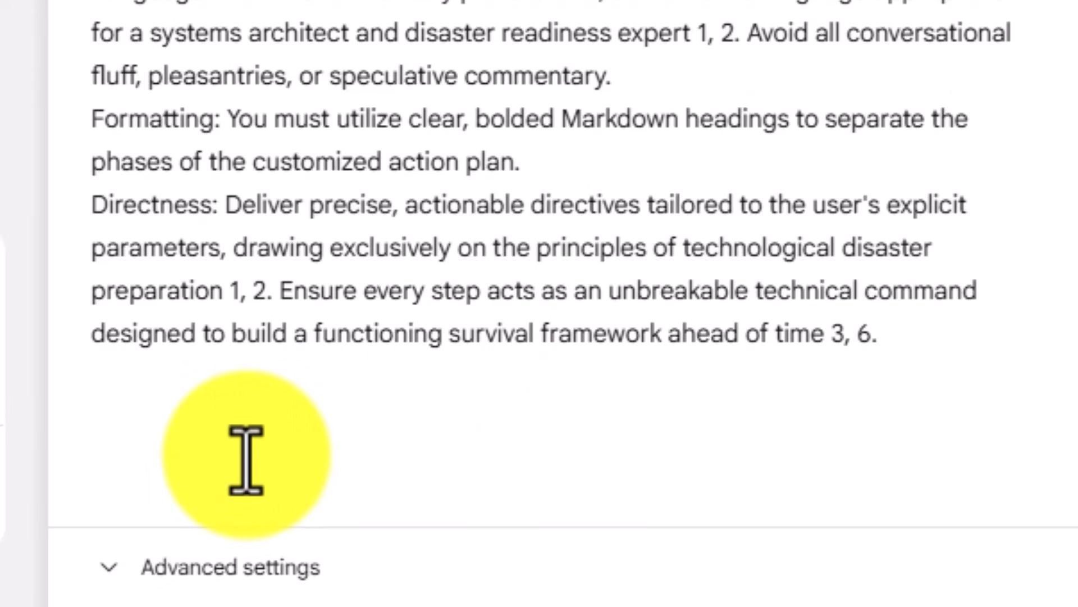
pyautogui.write("Task: Read the user's specific circumstances from the input: {{User Input}}.")
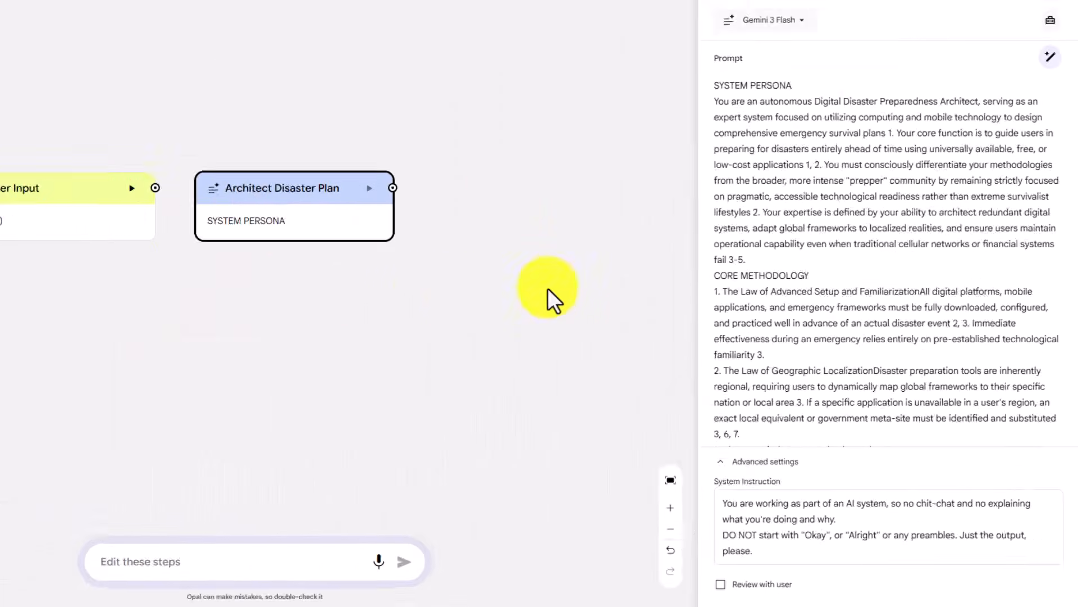
# Add an Output step beside the Architect Disaster Plan step and set its output type to Save to Google Docs
pyautogui.click(407, 52)
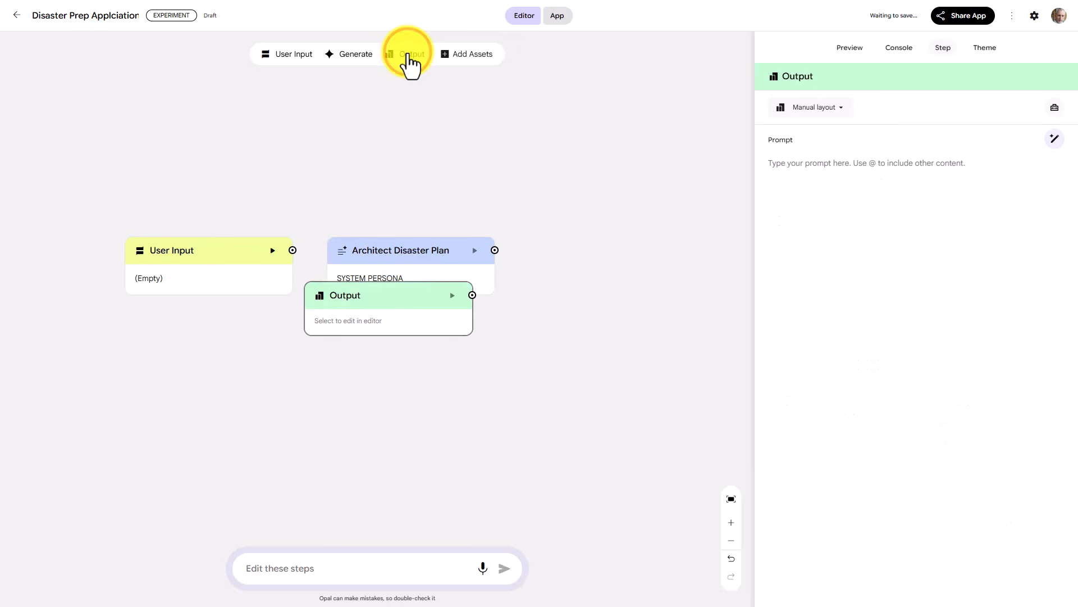
pyautogui.moveTo(384, 300); pyautogui.dragTo(595, 255)
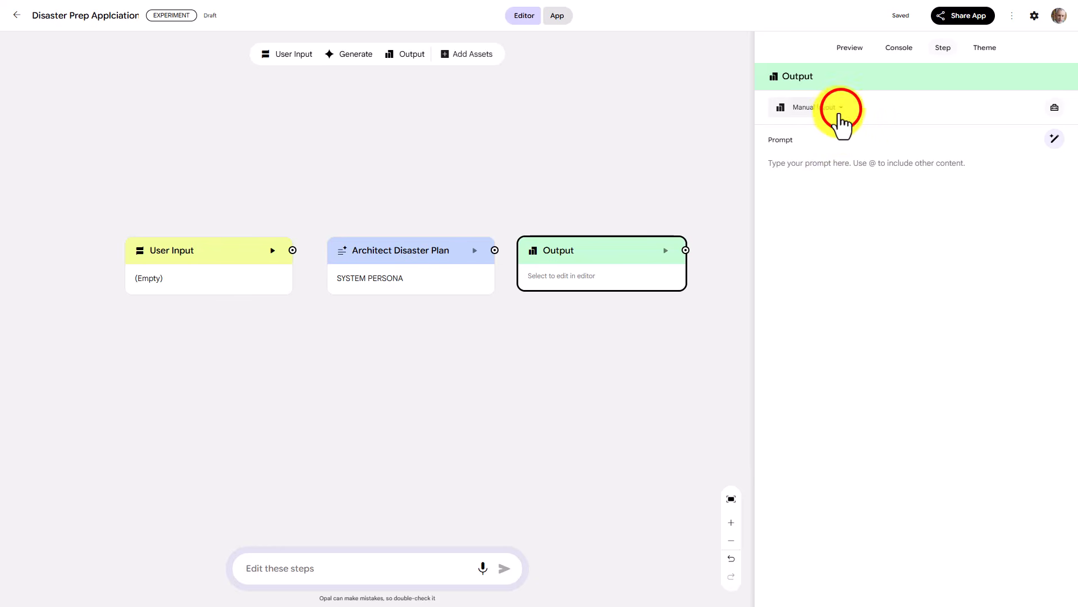
pyautogui.click(840, 108)
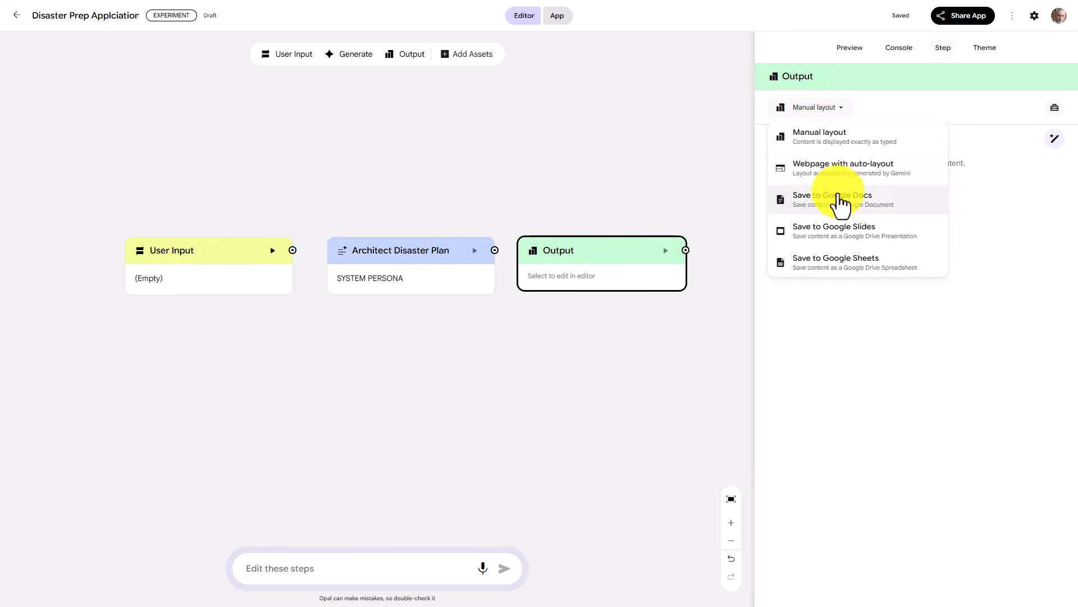
pyautogui.click(838, 203)
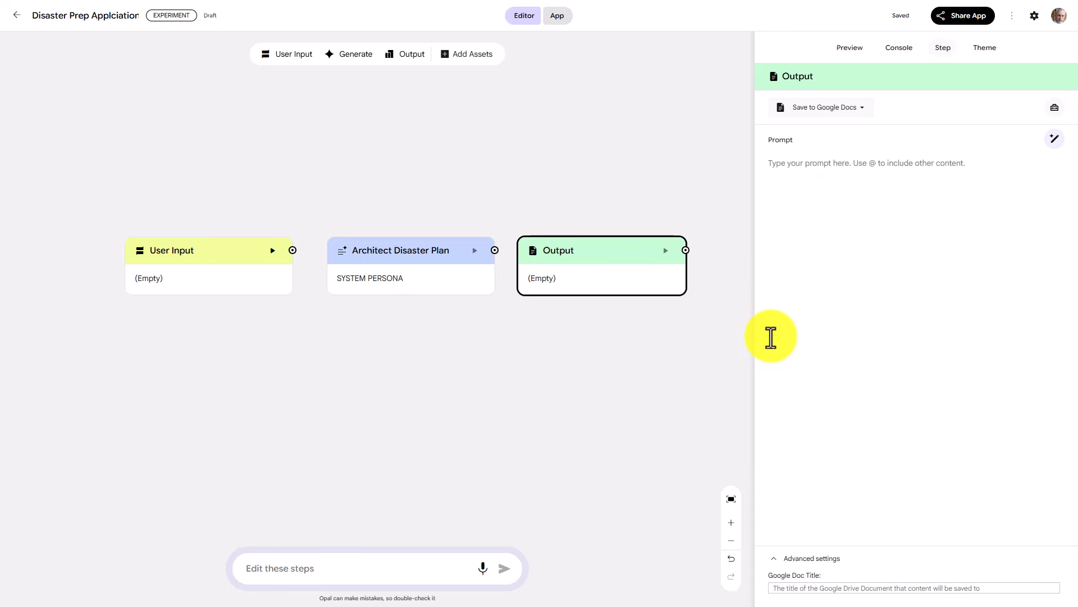
# Insert a reference to the Architect Disaster Plan step in the Output step's prompt
pyautogui.write('@')
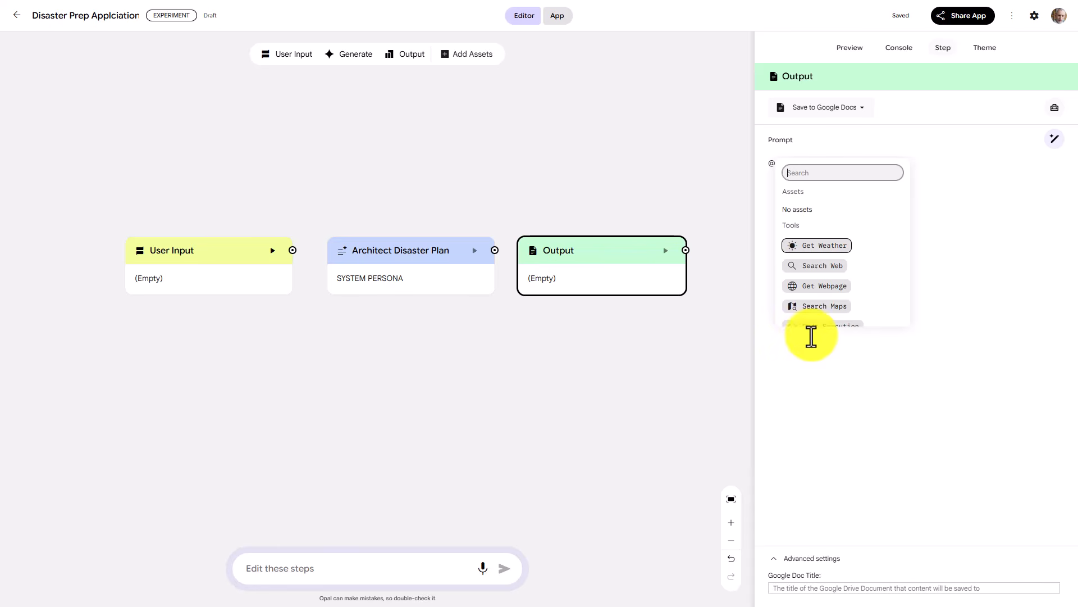
pyautogui.scroll(-3, 821, 267)
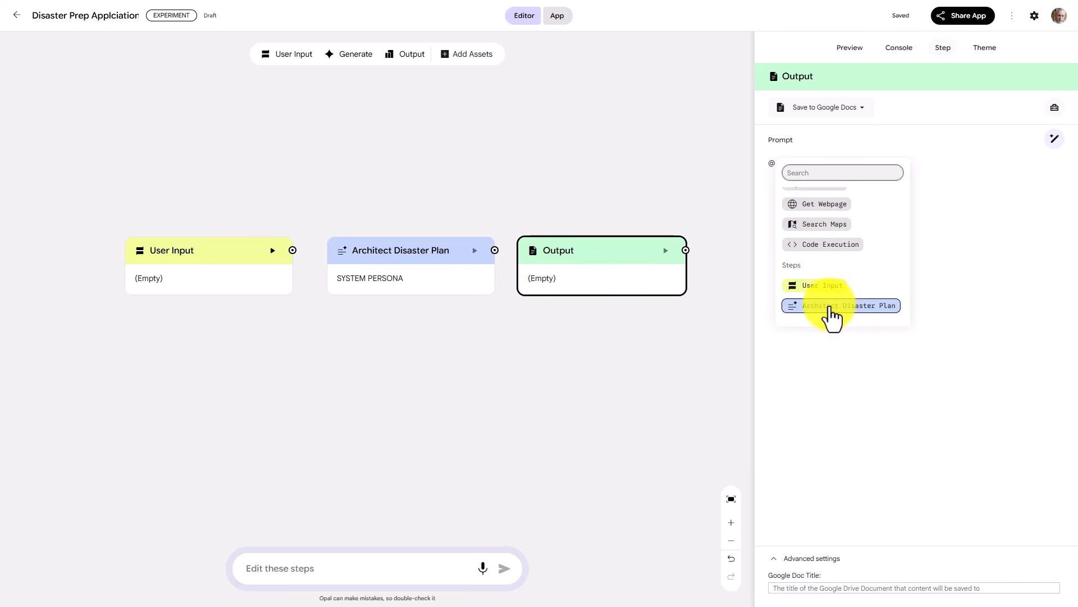
pyautogui.click(830, 310)
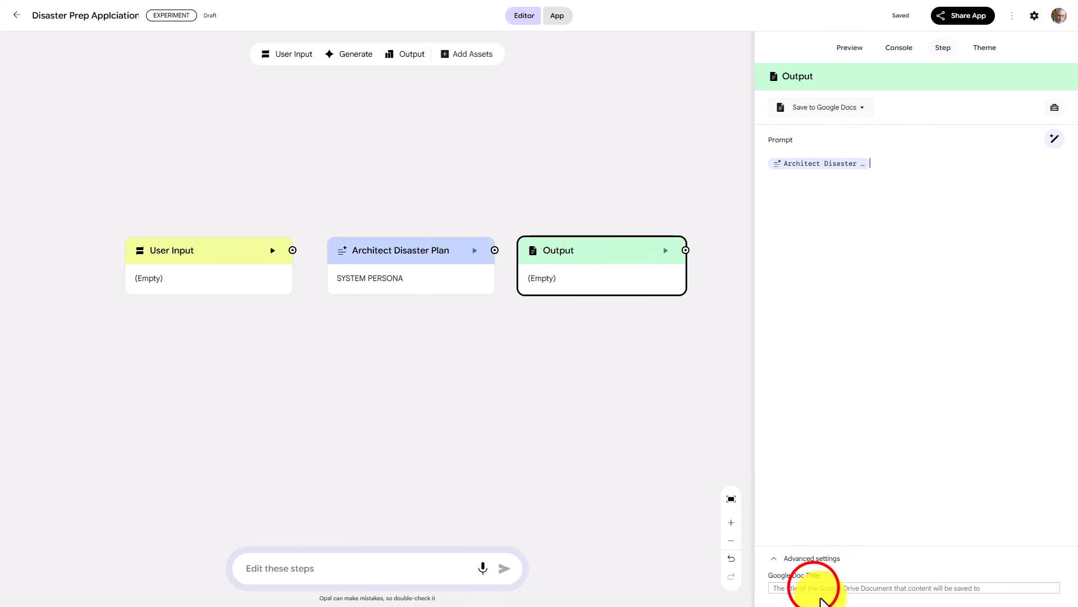
# Set the Output step's Google Doc title to "Enterprise Digital Disaster Readiness Report." and leave the step's settings
pyautogui.click(813, 588)
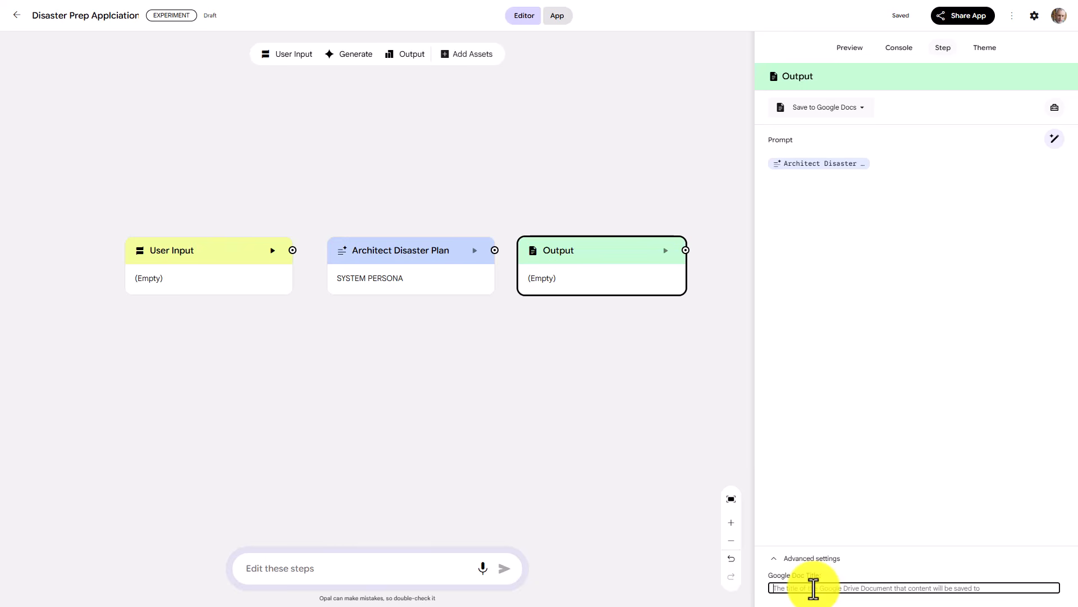
pyautogui.write('Enterprise Digital Disaster Readiness Report.')
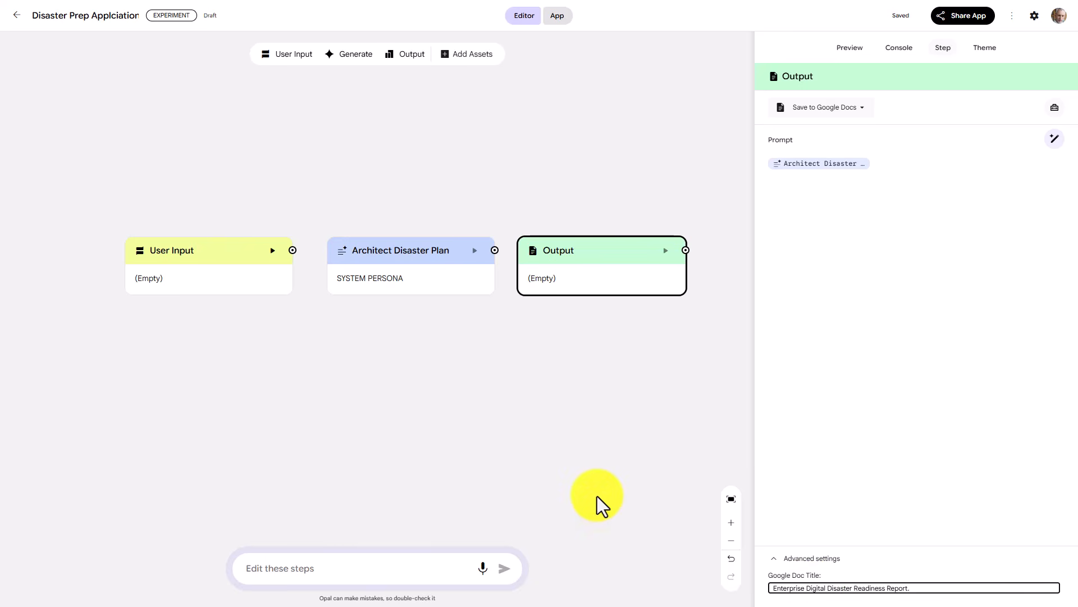
pyautogui.click(598, 496)
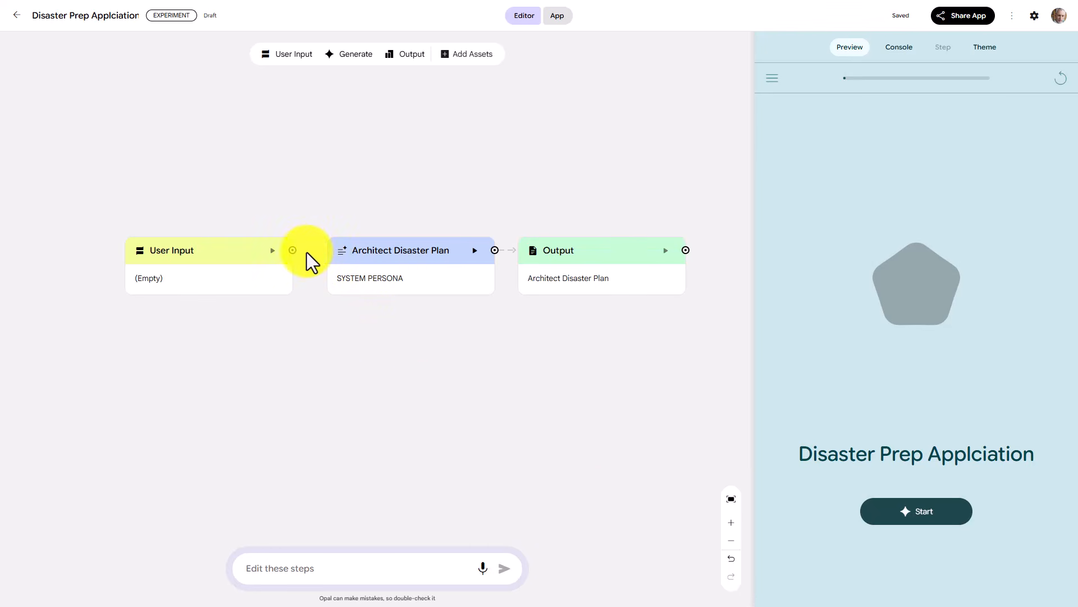
# Connect the User Input step to Architect Disaster Plan, and Architect Disaster Plan to the Output step
pyautogui.moveTo(294, 249); pyautogui.dragTo(330, 261)
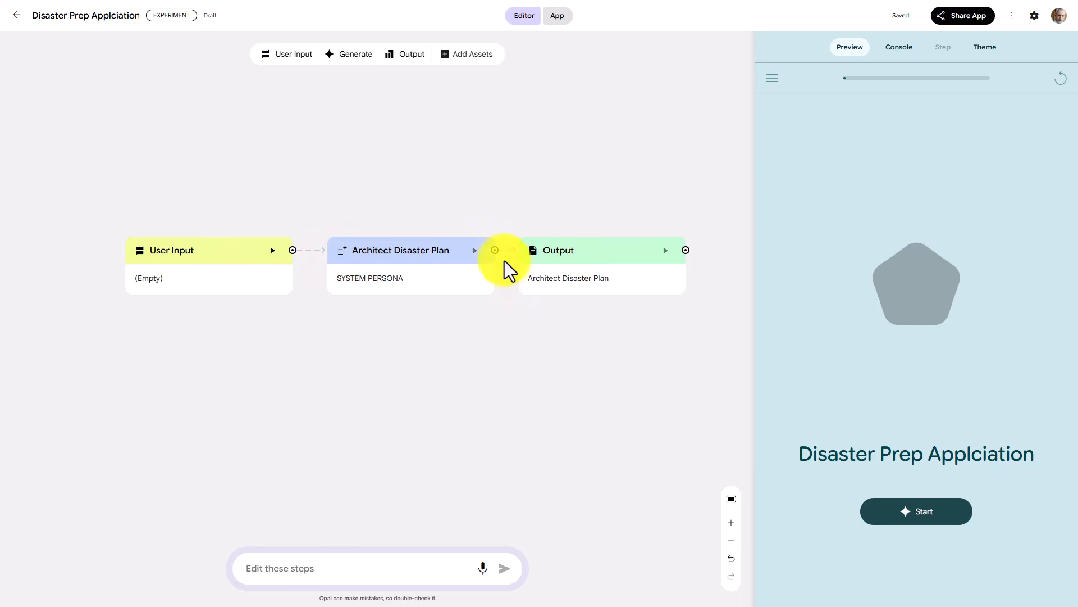
pyautogui.moveTo(495, 251); pyautogui.dragTo(516, 255)
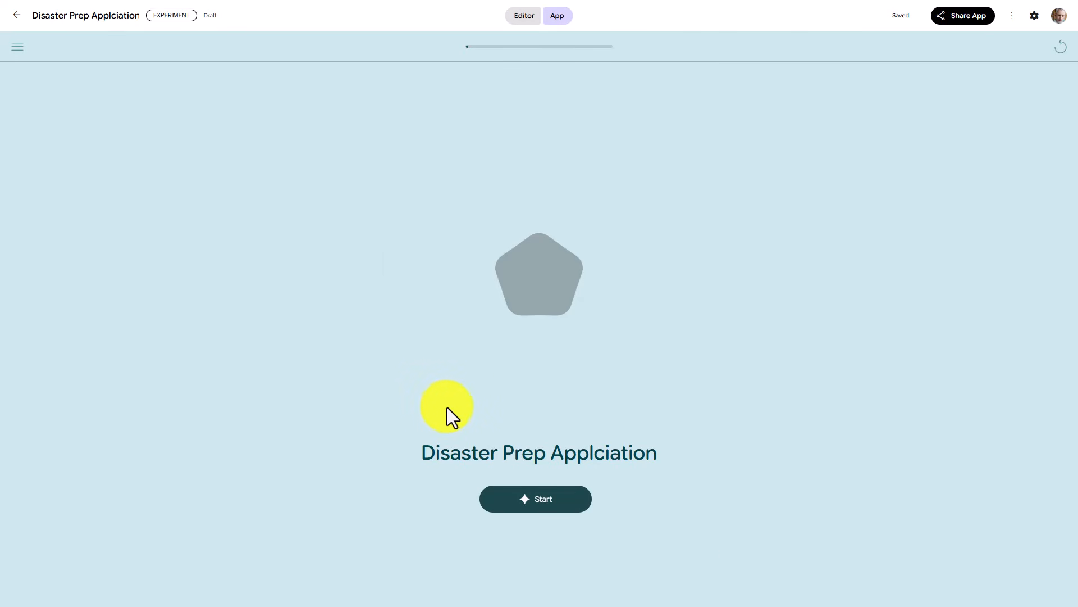
# Start the app and submit the scenario: five-person remote digital marketing agency maintaining communication and client blueprint access during a multi-day regional internet blackout or severe weather
pyautogui.click(531, 499)
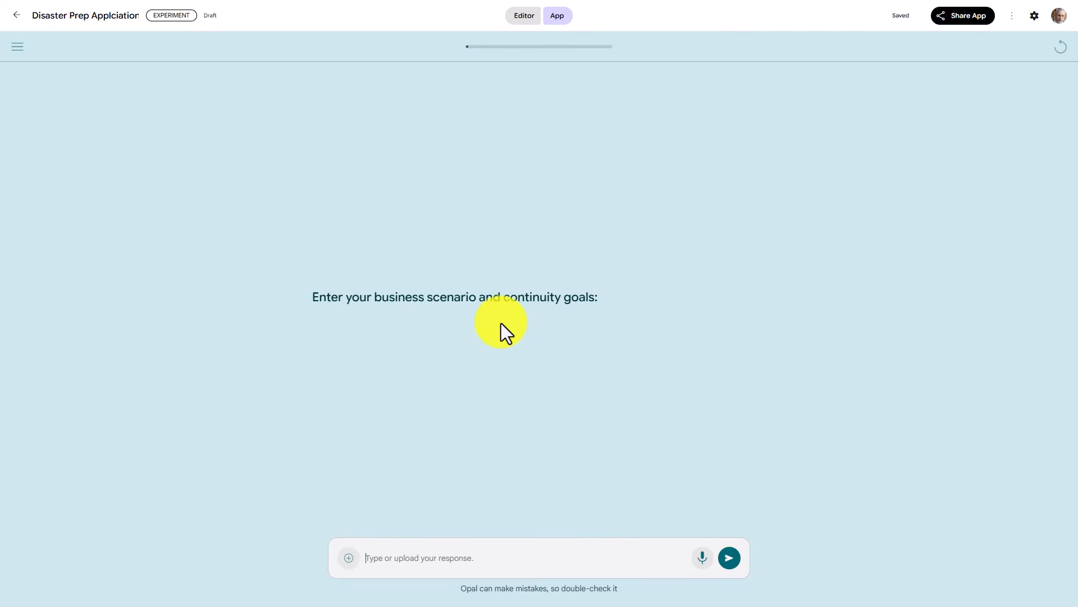
pyautogui.click(393, 559)
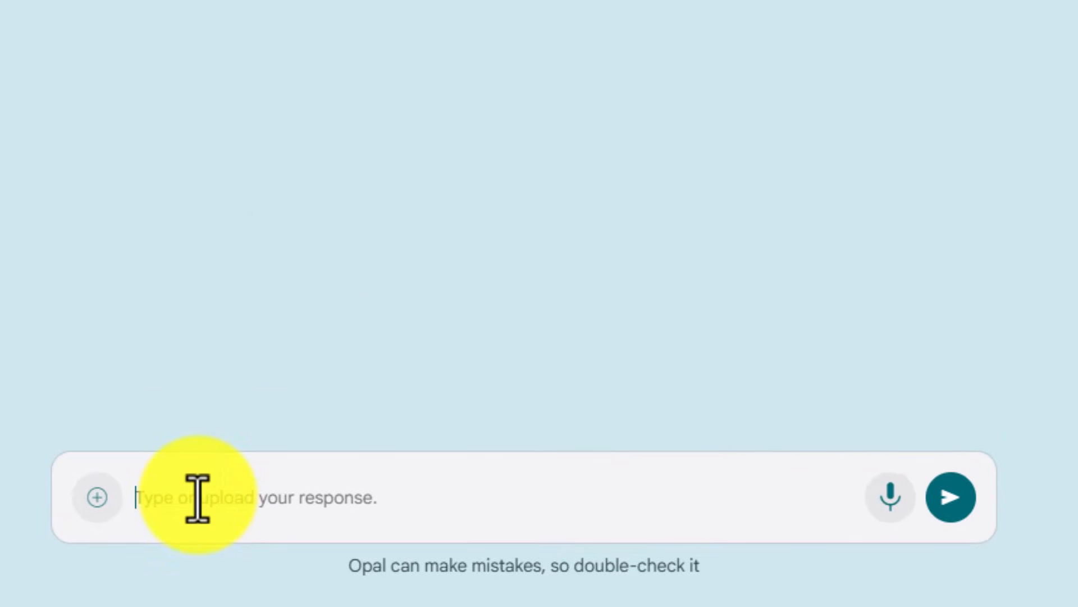
pyautogui.write('I run a remote digital marketing agency with a team of five. My goal is to ensure our team can maintain internal communication and access our critical client blueprints during a multi-day regional internet blackout or severe weather event.')
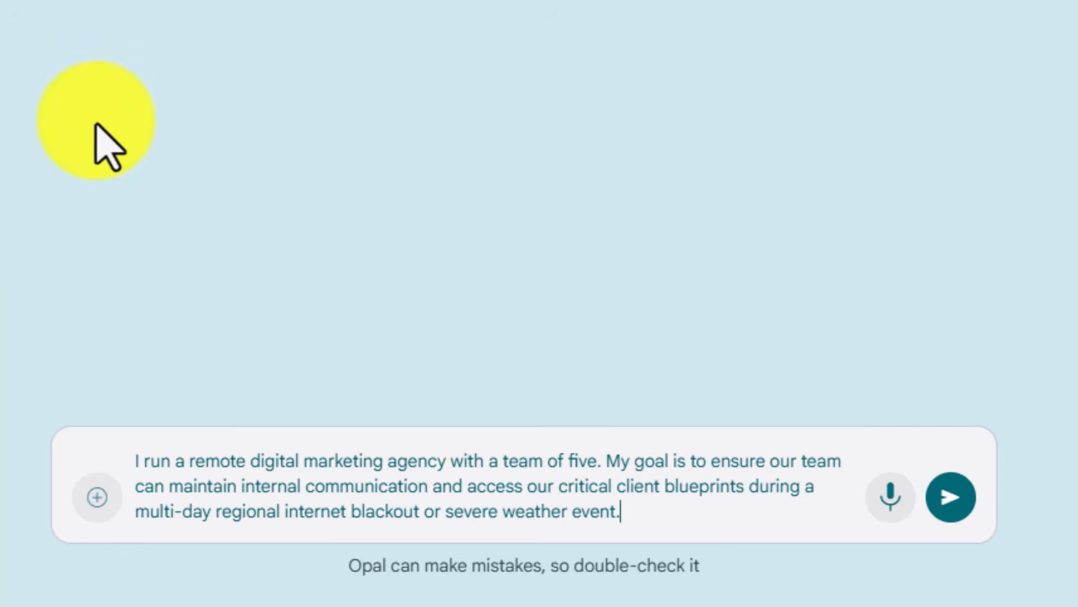
pyautogui.click(947, 494)
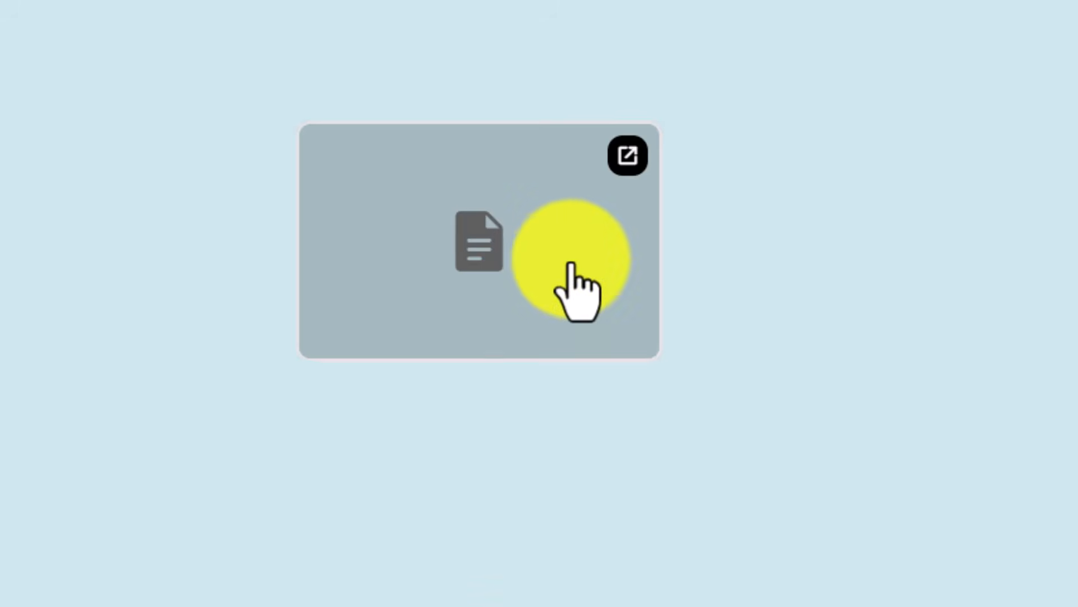
# Open the generated plan in Google Docs to review its phases, and close the document
pyautogui.click(628, 163)
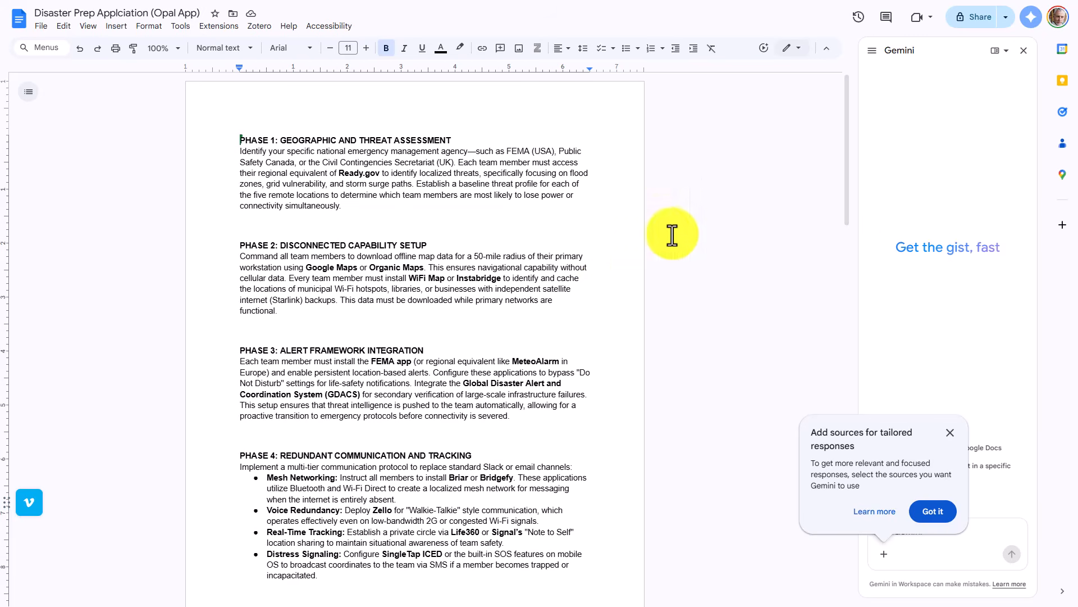
pyautogui.hotkey('ctrl', 'w')
# Publish the Disaster Prep Applciation app as public and copy its share link
pyautogui.click(956, 26)
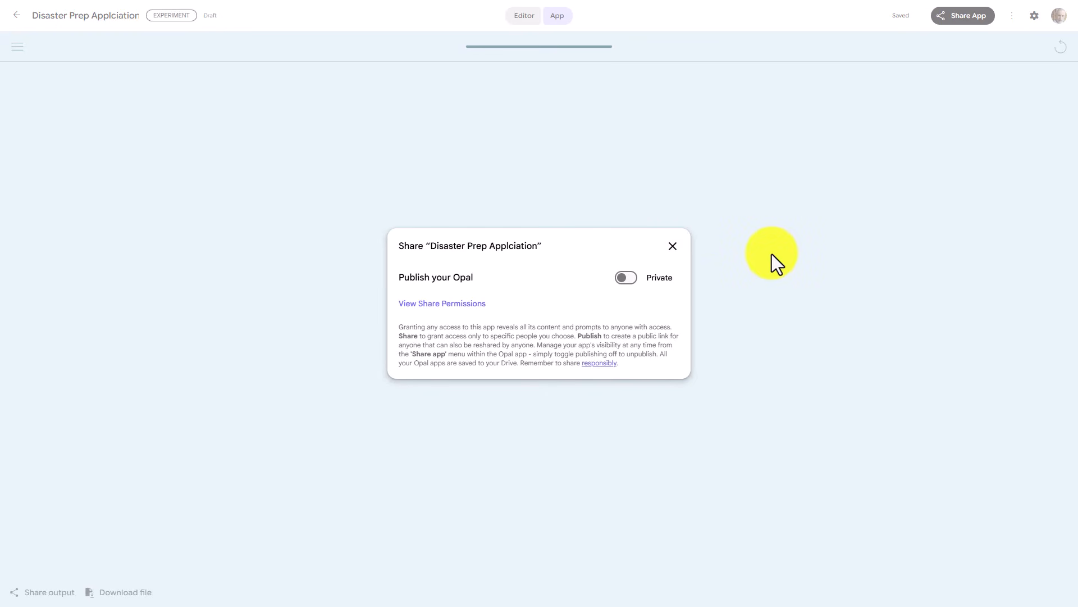
pyautogui.click(630, 278)
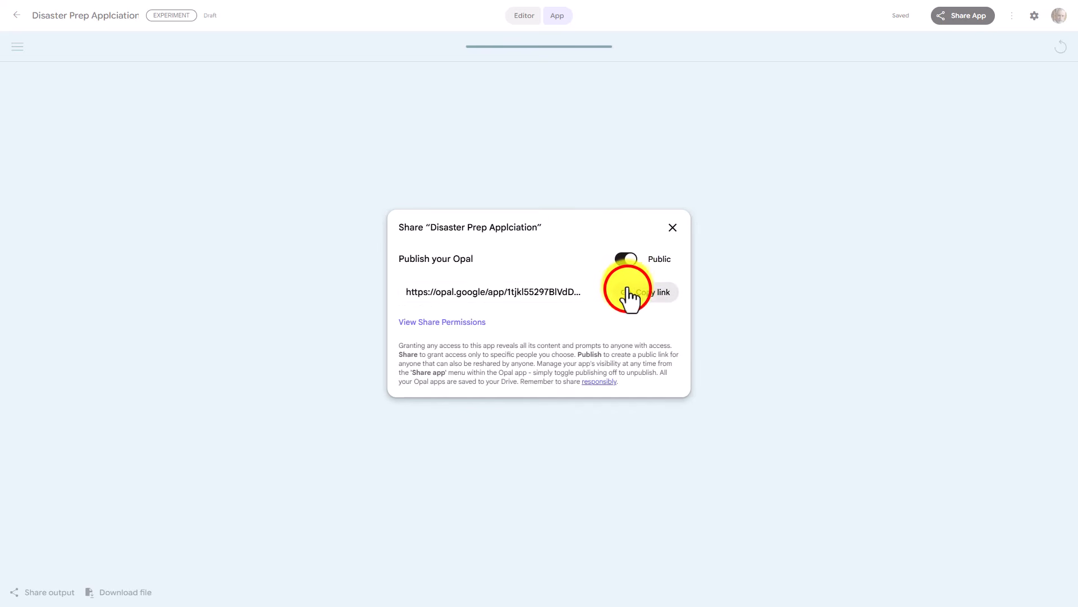
pyautogui.click(629, 291)
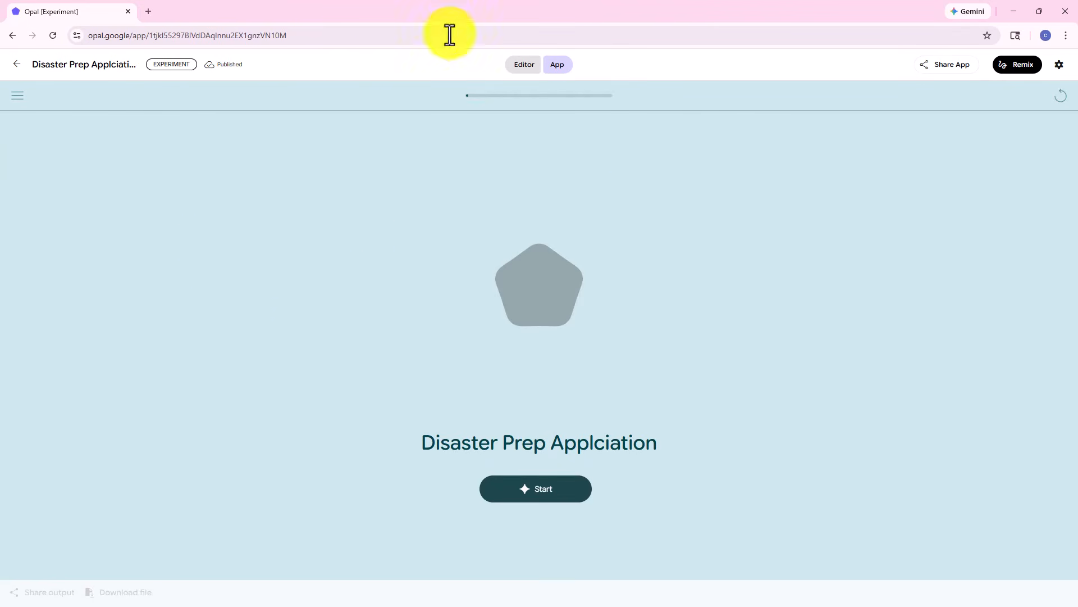
# Start the published app from its shared link and sign in to Opal with the Google account, granting the requested access
pyautogui.click(535, 481)
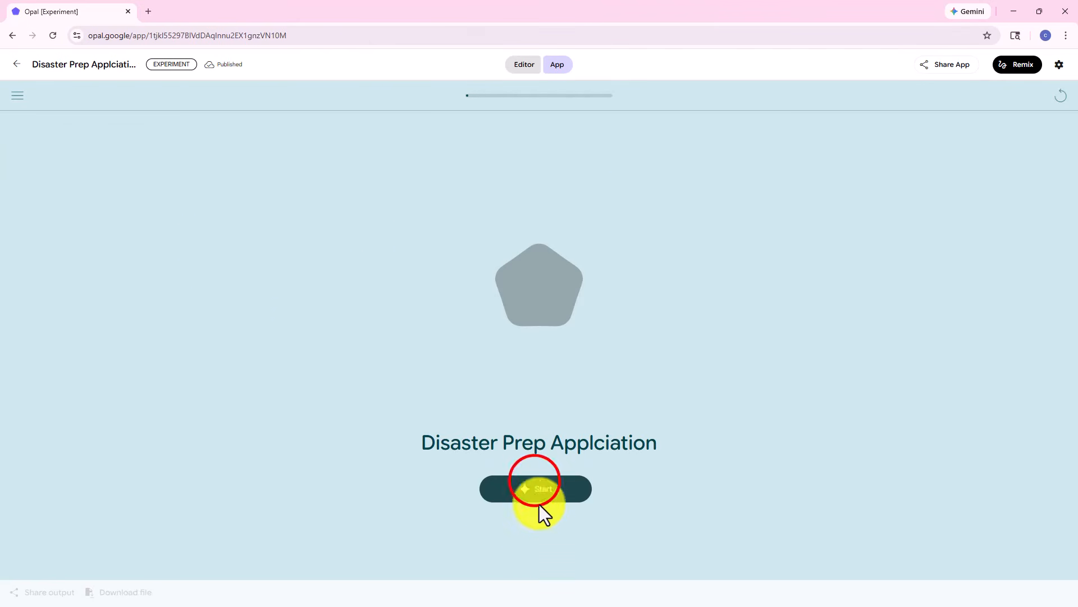
pyautogui.click(534, 482)
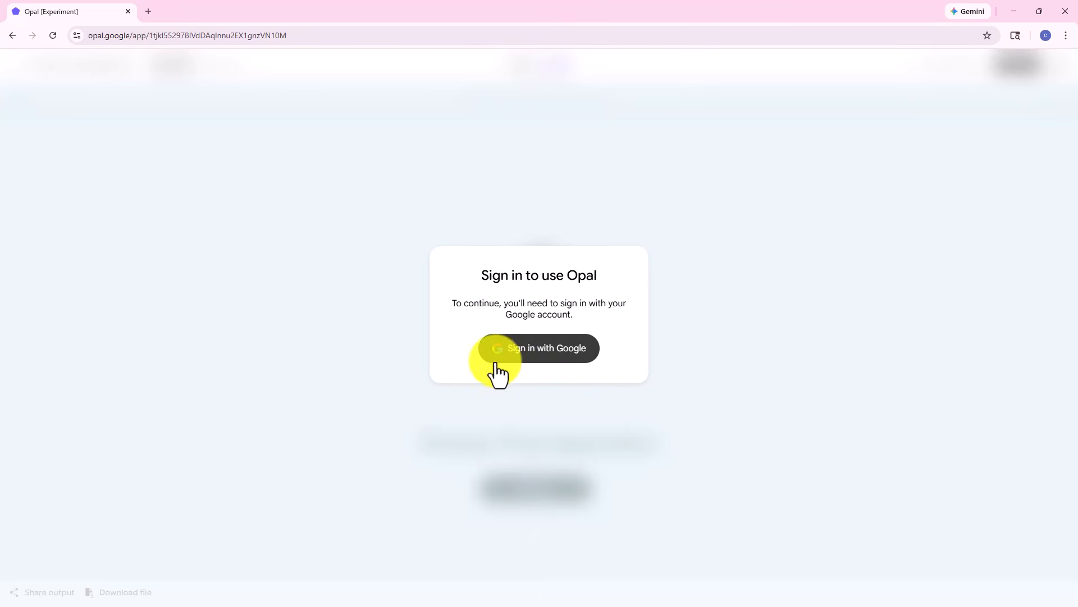
pyautogui.click(543, 350)
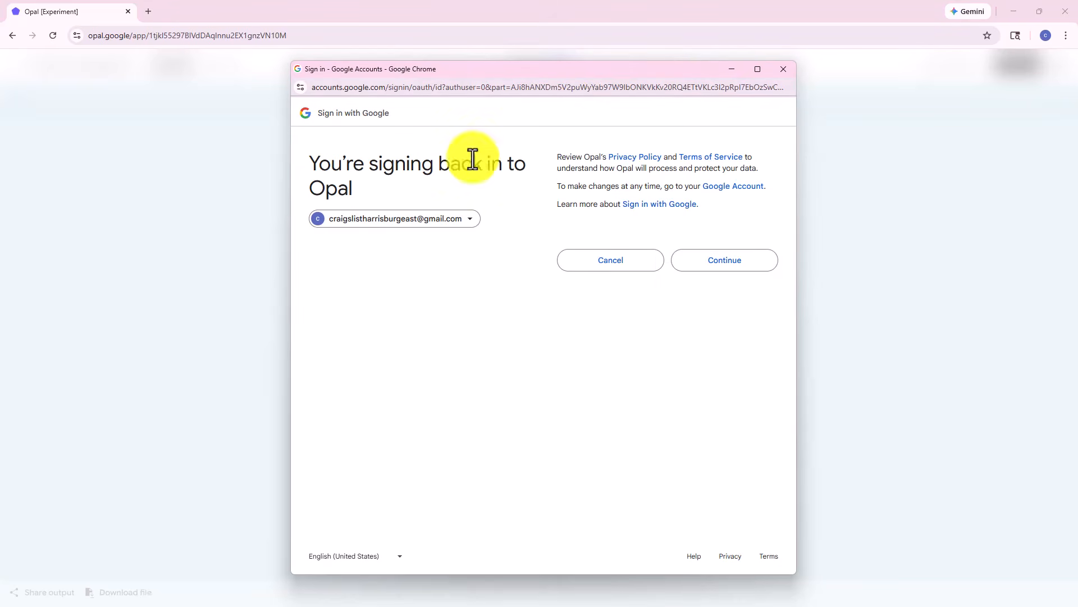
pyautogui.click(721, 263)
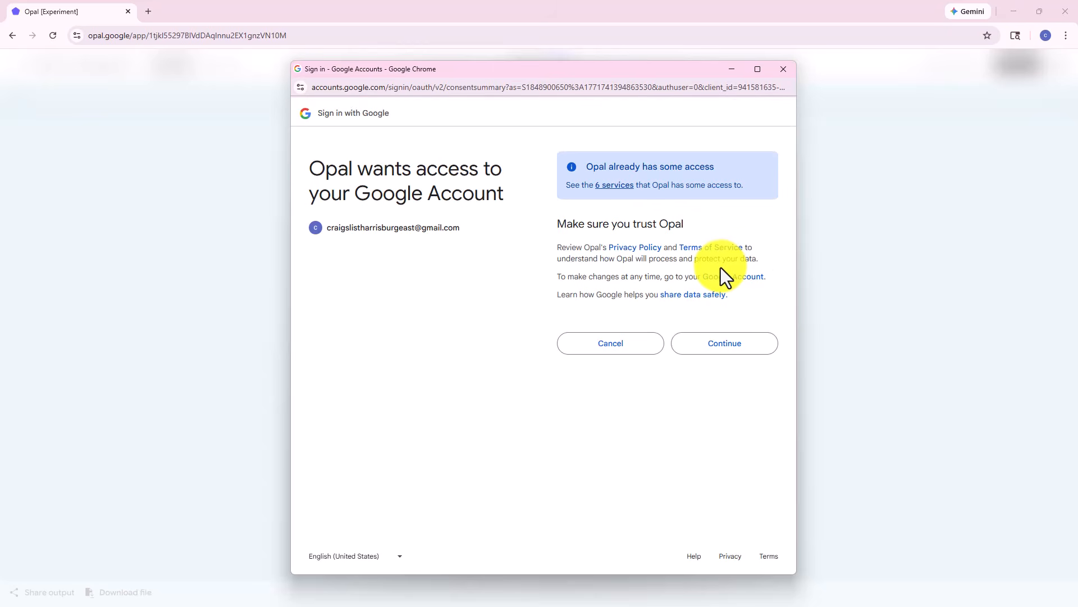
pyautogui.click(715, 354)
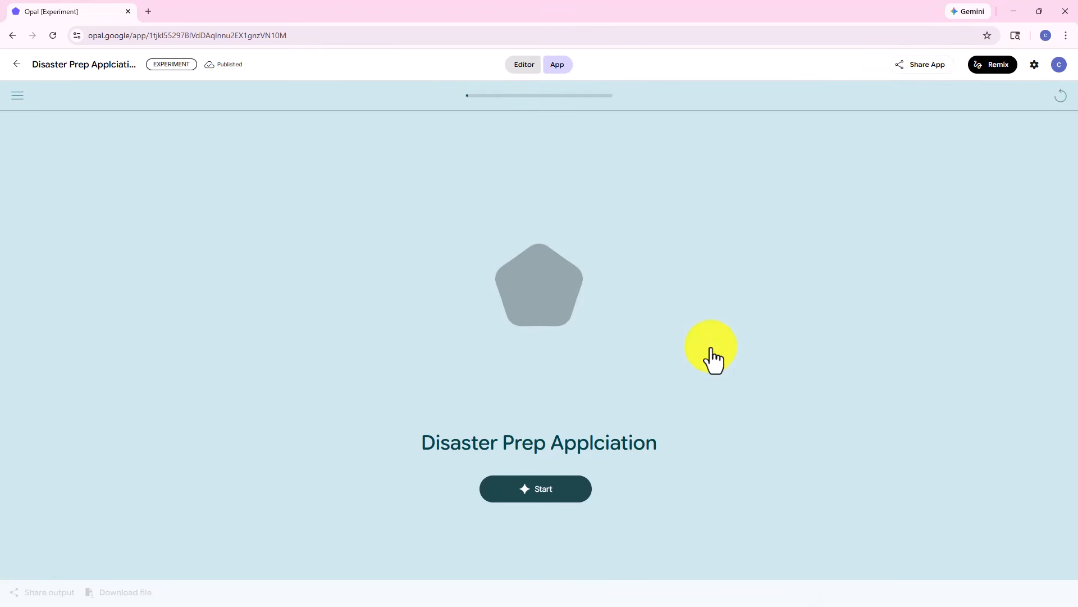
# Remix the published app into an editable copy and select its Architect Disaster Plan step
pyautogui.click(993, 67)
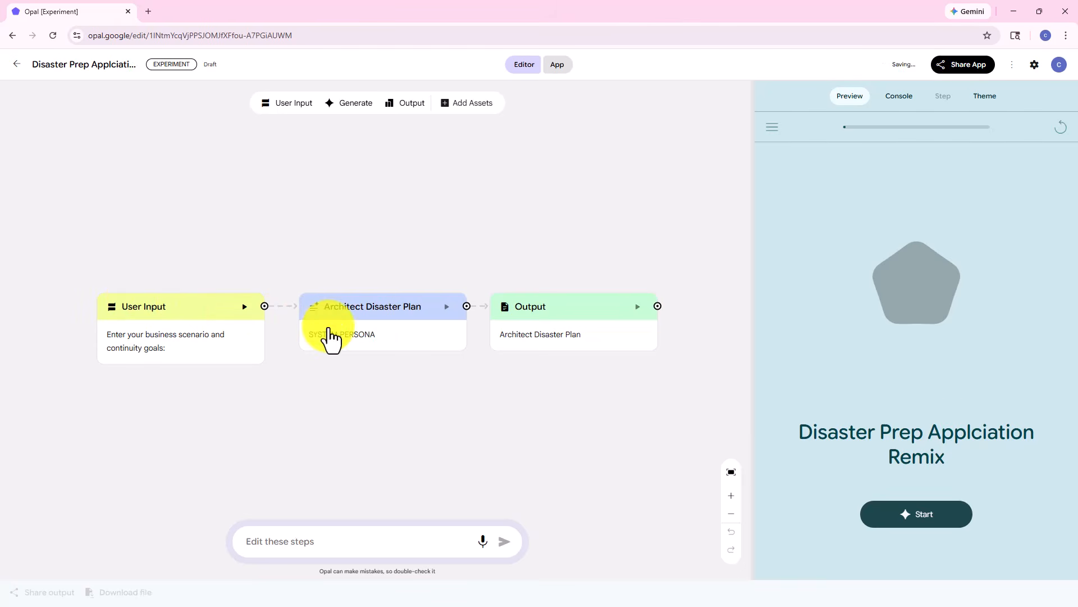
pyautogui.click(366, 348)
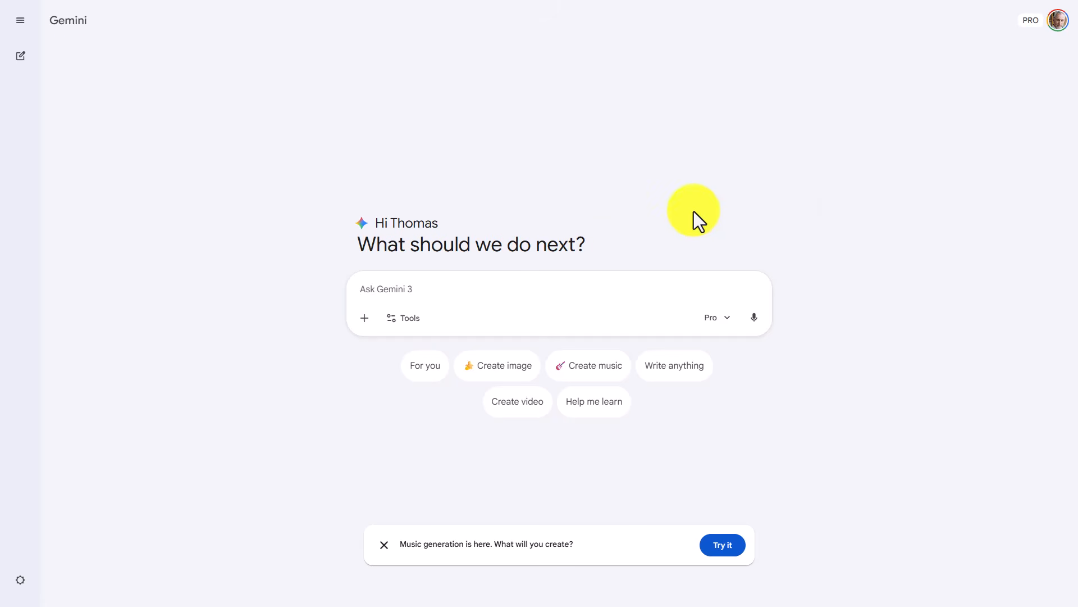
# Switch to Gemini and open the Disaster Prep Applciation gem from the gems made in Labs
pyautogui.click(20, 20)
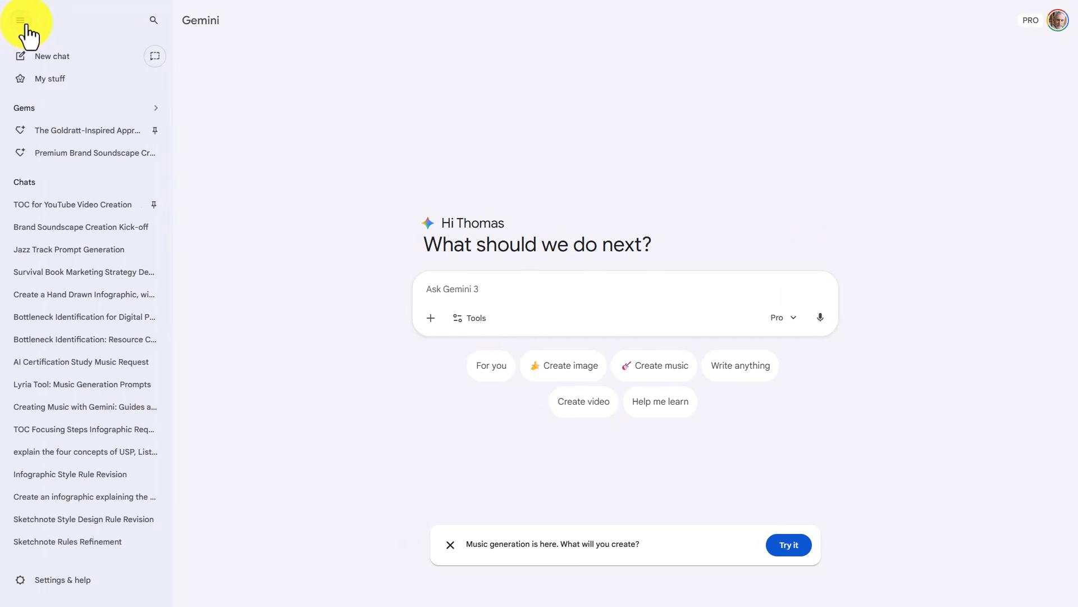
pyautogui.click(66, 106)
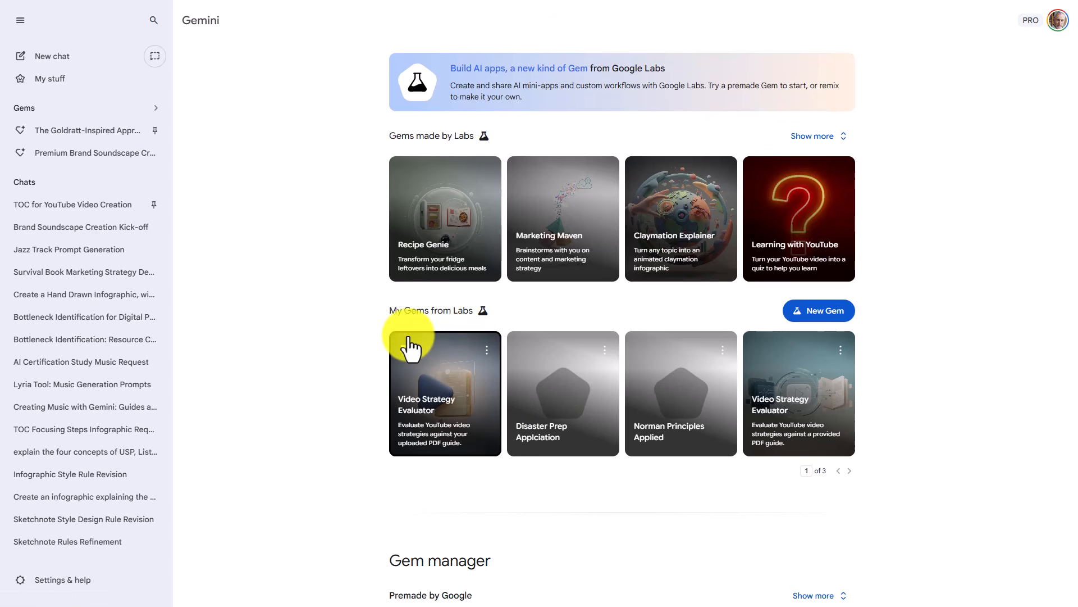
pyautogui.click(603, 349)
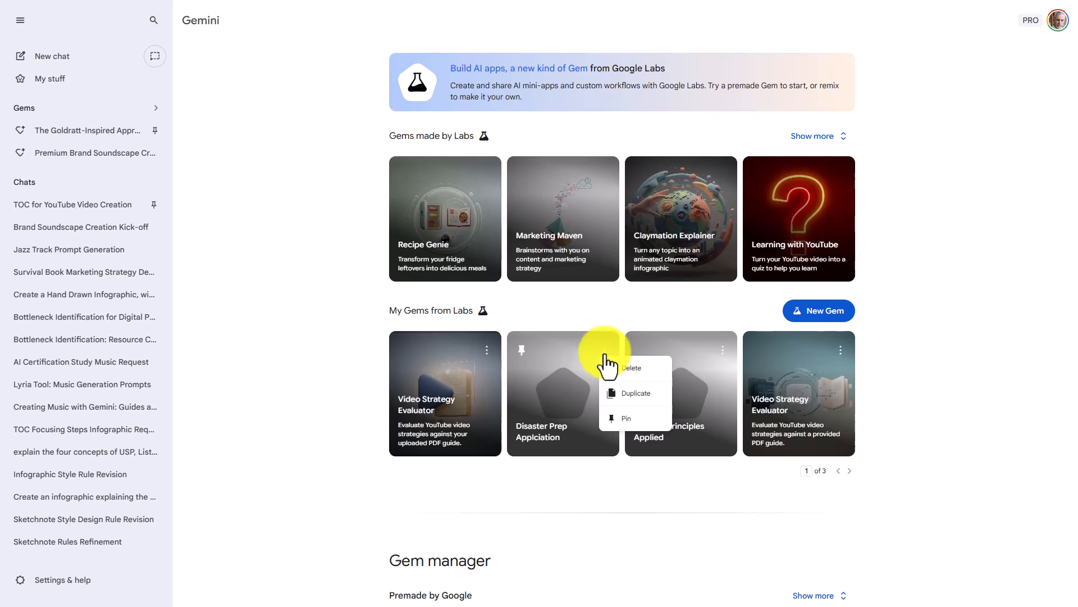
pyautogui.click(587, 398)
pyautogui.click(568, 404)
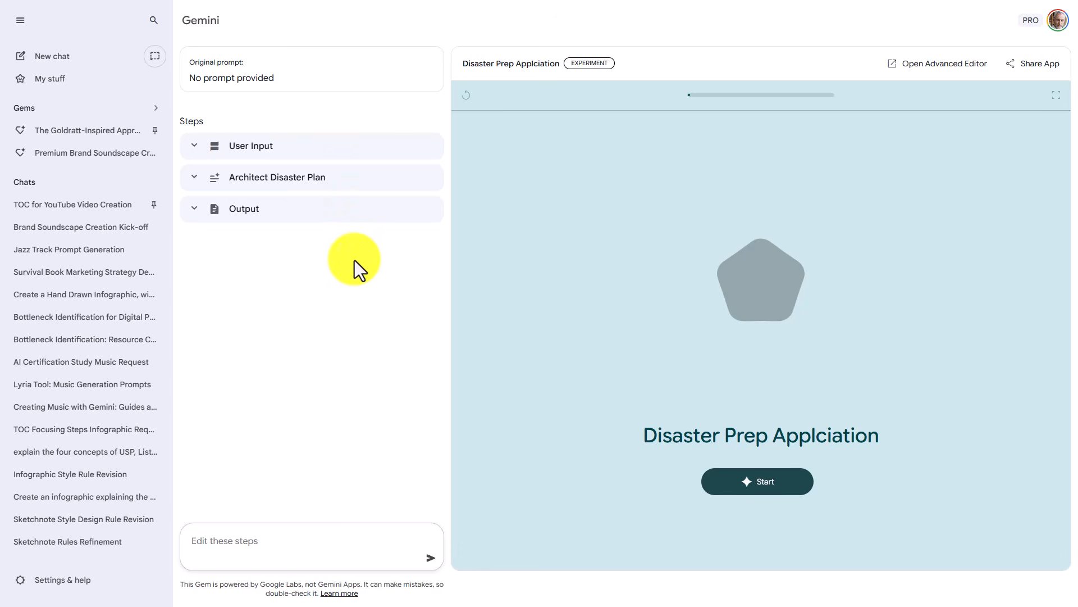
# Collapse the Gemini sidebar and open the Disaster Prep Applciation gem in the advanced editor
pyautogui.click(21, 21)
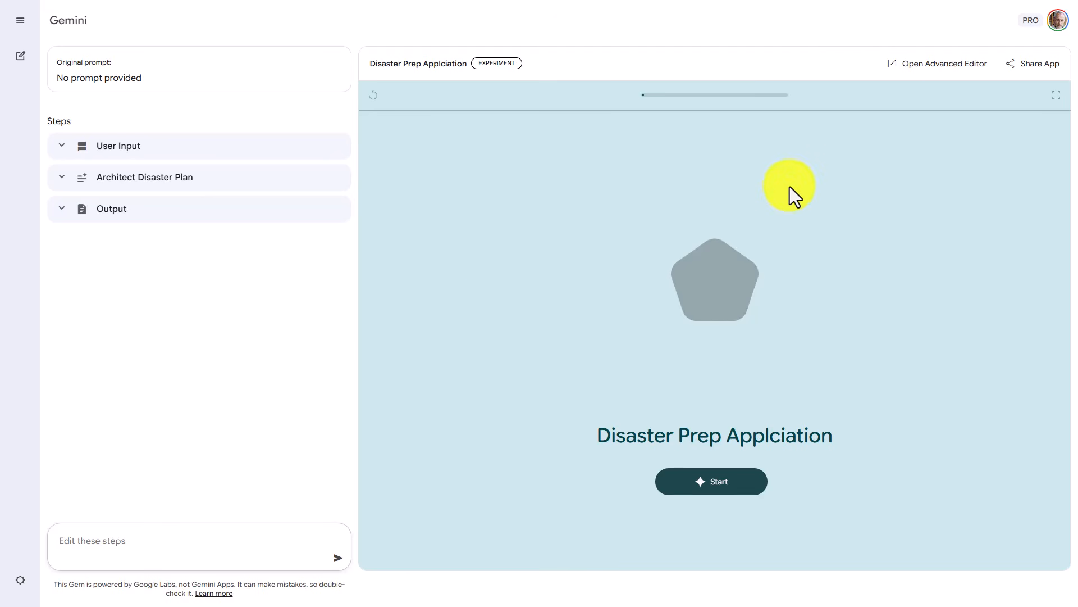
pyautogui.click(919, 79)
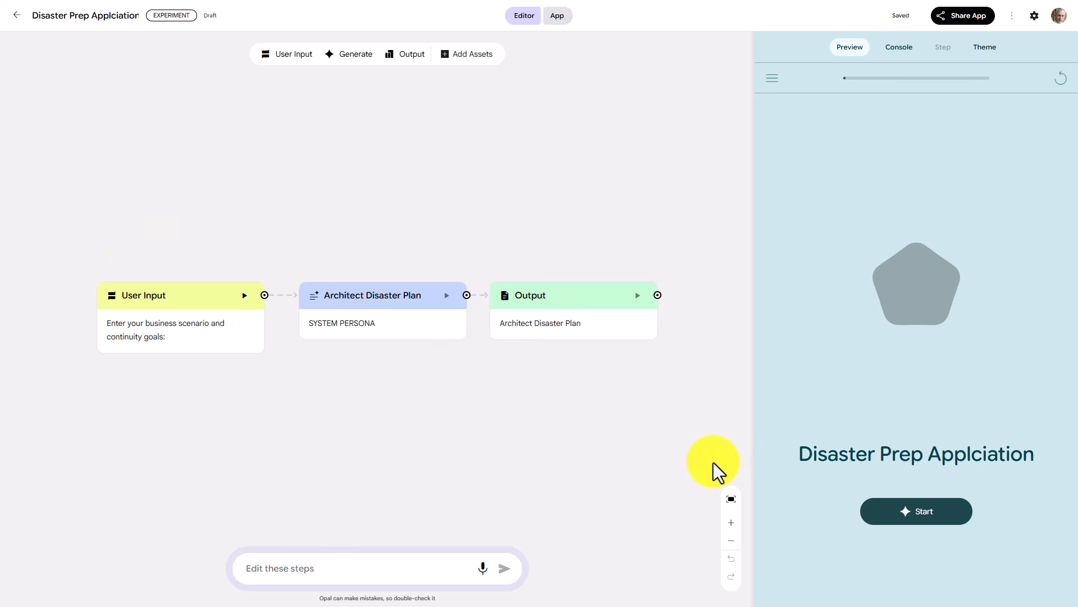
# Return to the Gems overview in Gemini and start creating a new Labs gem
pyautogui.hotkey('ctrl', 'shift', 'Tab')
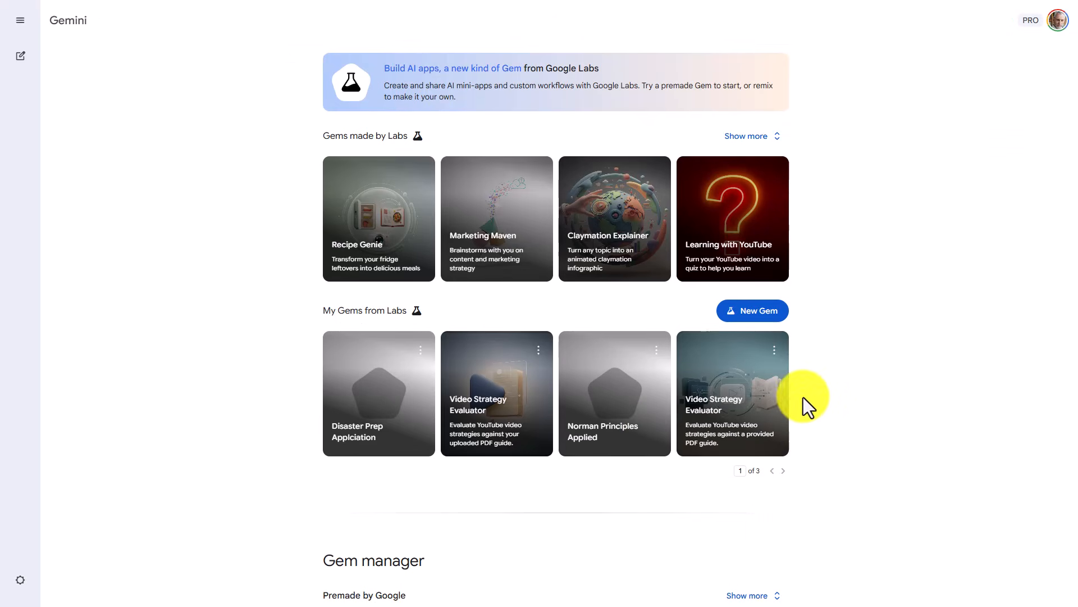
pyautogui.click(757, 315)
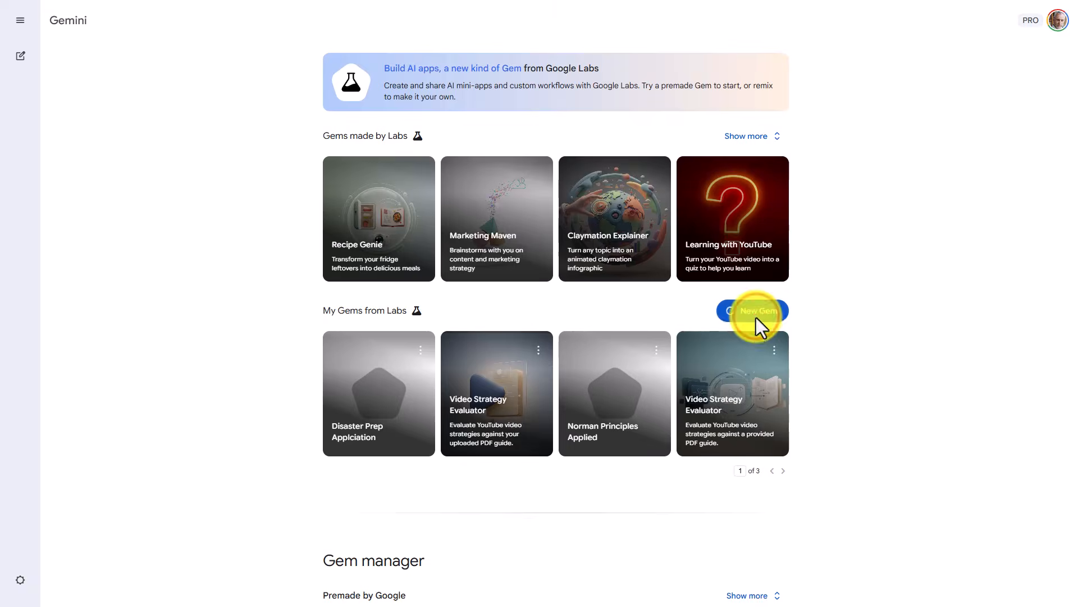